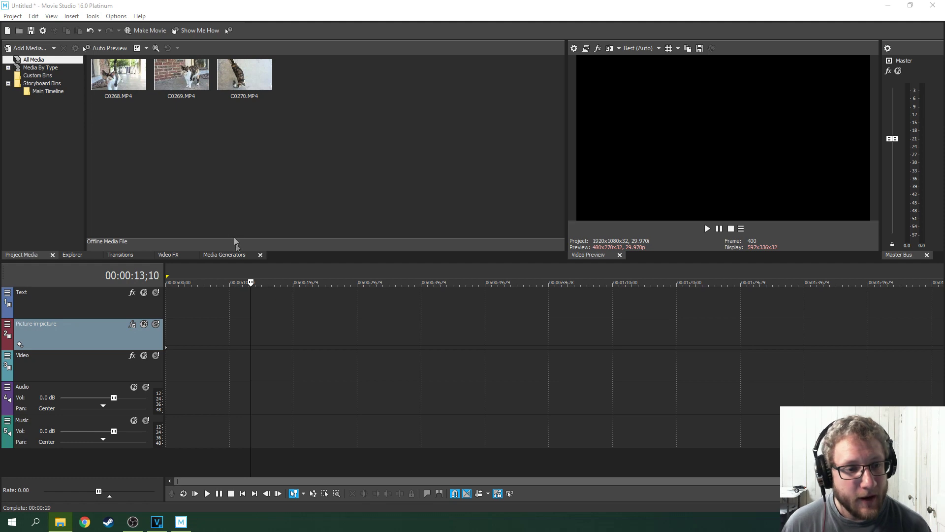
# Place C0268 at the start of the Video track and match the project video settings to it.
pyautogui.click(169, 334)
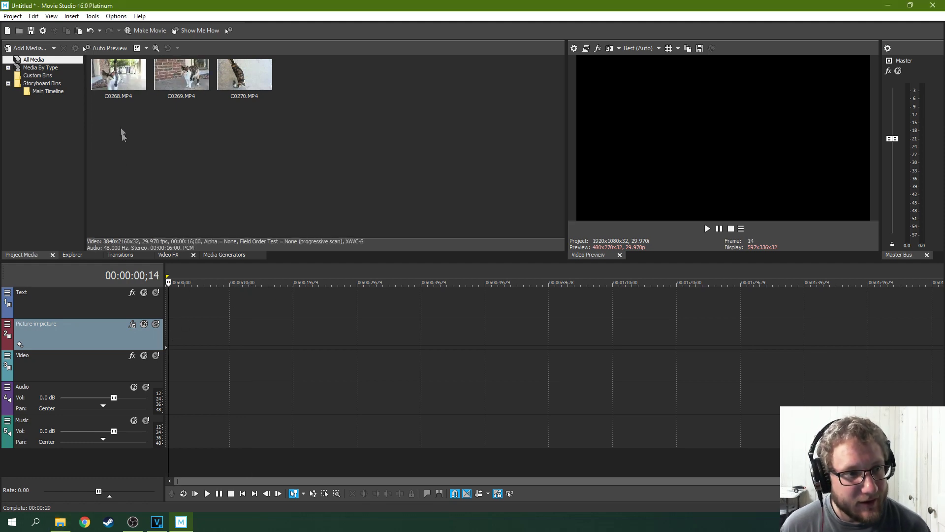
pyautogui.moveTo(119, 76); pyautogui.dragTo(133, 180)
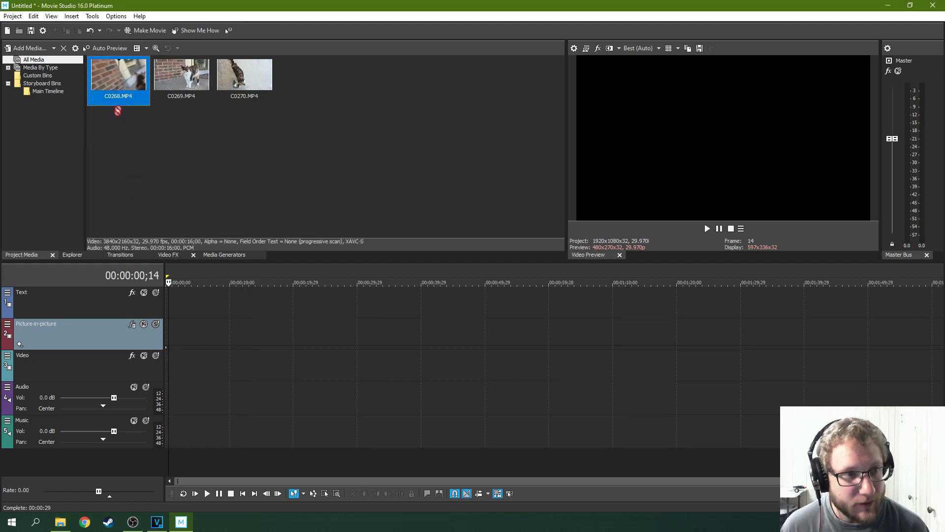
pyautogui.moveTo(149, 210); pyautogui.dragTo(166, 358)
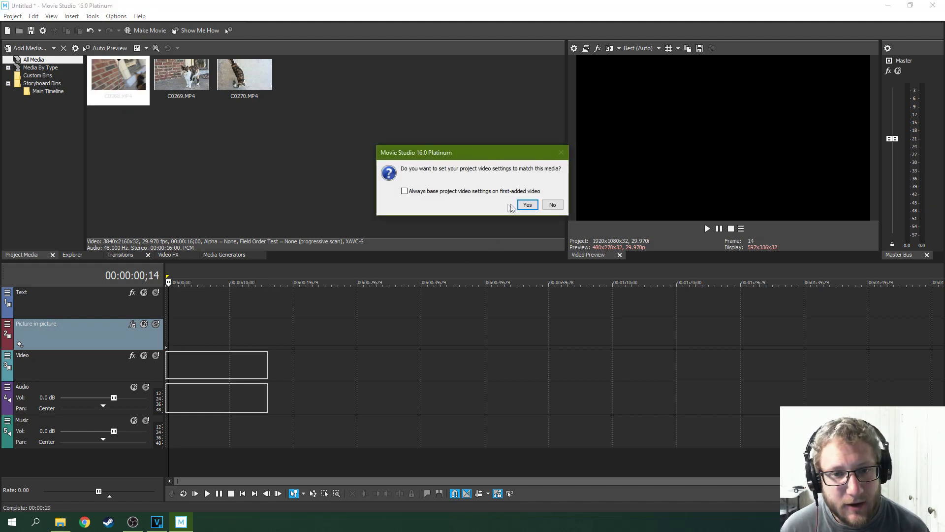
pyautogui.click(524, 205)
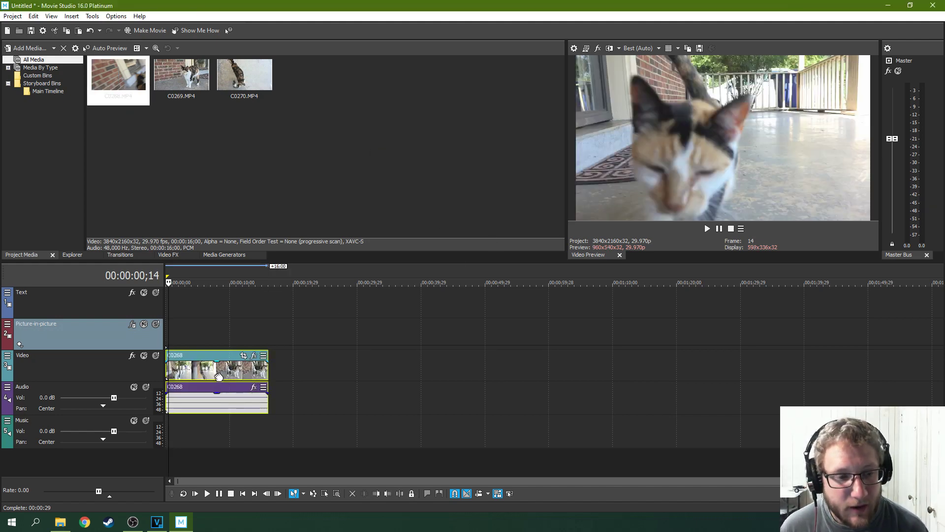
# Scrub through C0268 to preview frames from start to end, then select C0269 in Project Media.
pyautogui.click(216, 371)
pyautogui.click(249, 373)
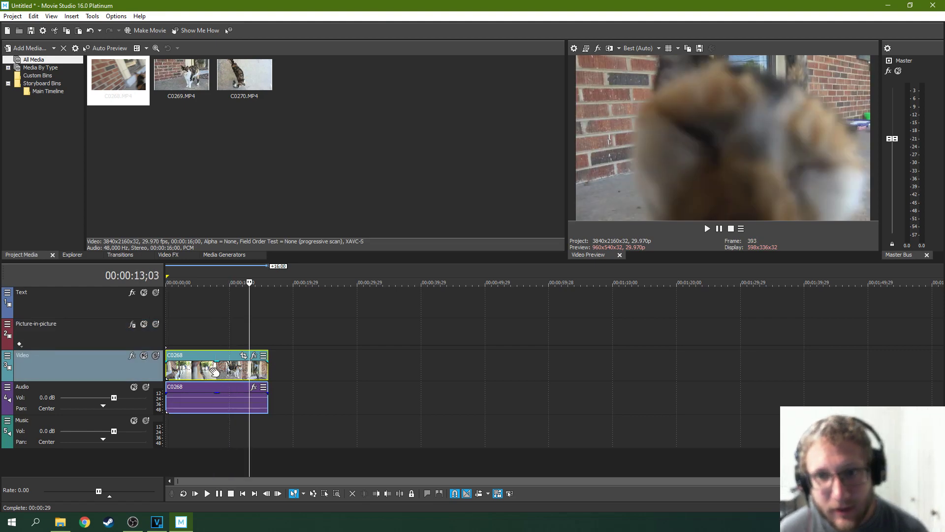
pyautogui.click(211, 372)
pyautogui.click(177, 370)
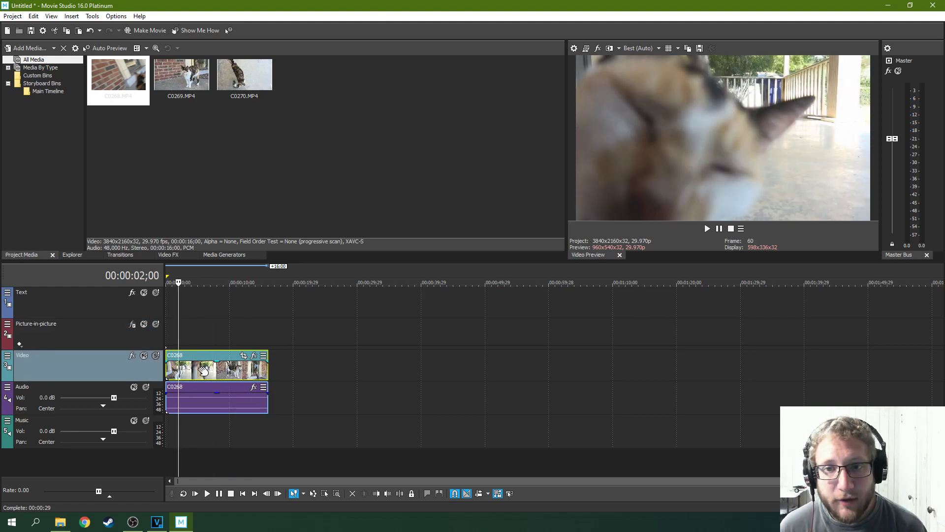
pyautogui.click(213, 370)
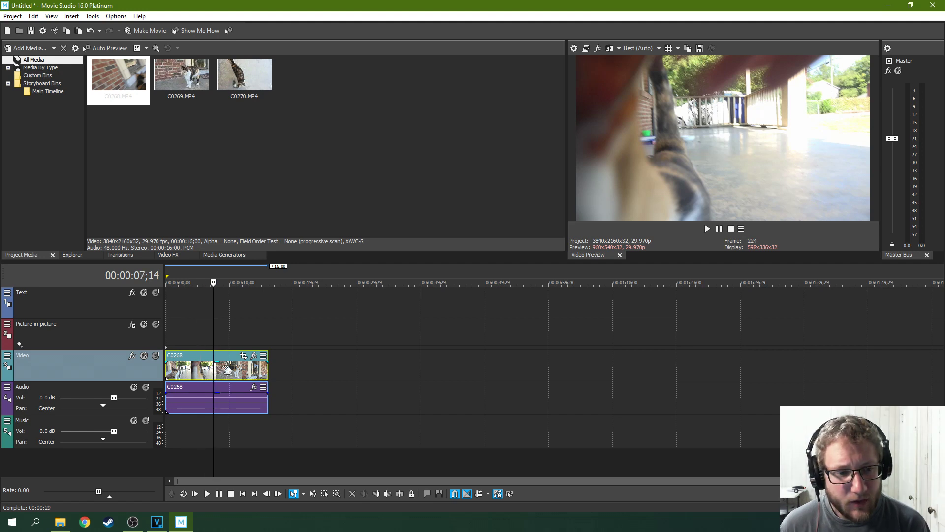
pyautogui.click(186, 374)
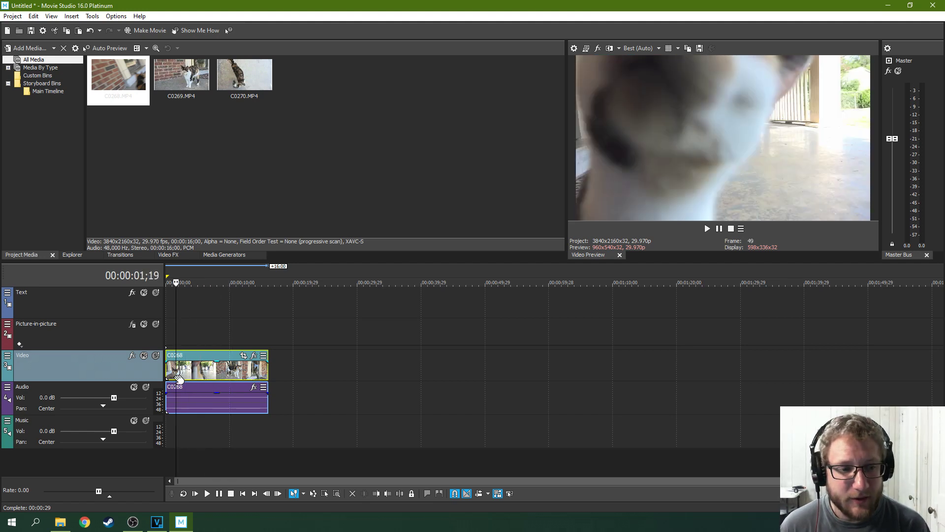
pyautogui.press('Tab')
pyautogui.click(189, 80)
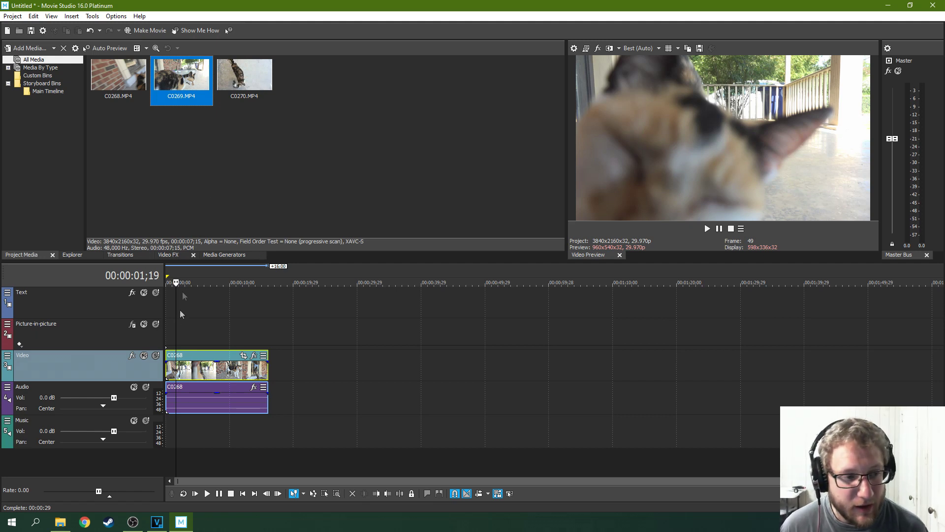
# Drop C0269 on the Picture-in-picture track, then move it down to the Video track after a gap.
pyautogui.moveTo(206, 270); pyautogui.dragTo(191, 329)
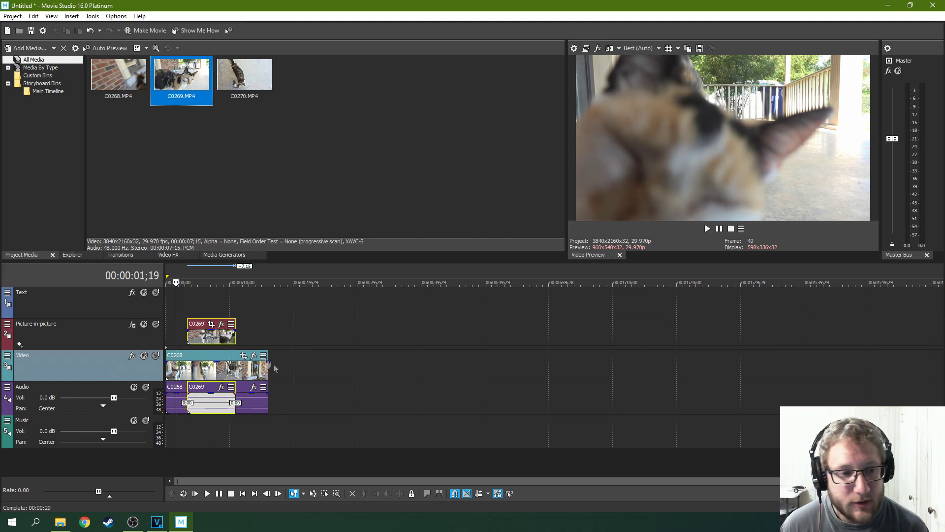
pyautogui.click(209, 301)
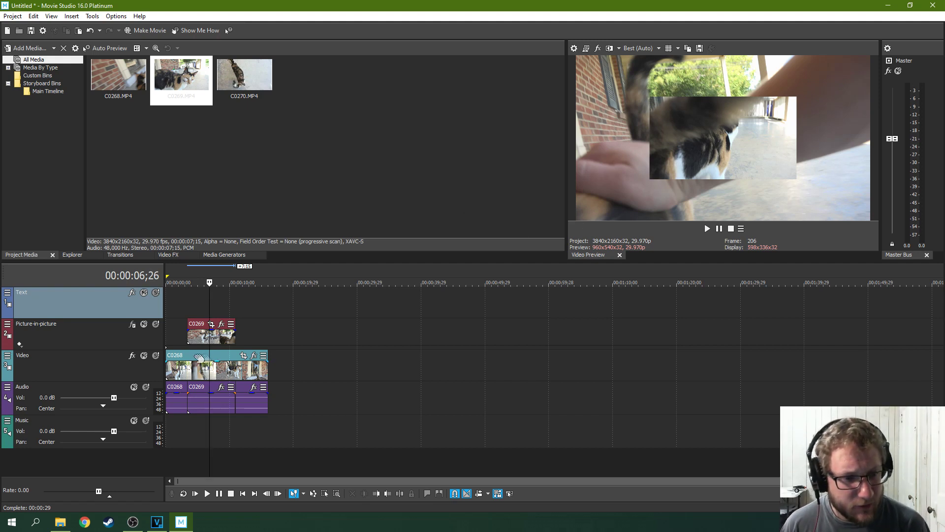
pyautogui.moveTo(197, 327); pyautogui.dragTo(293, 336)
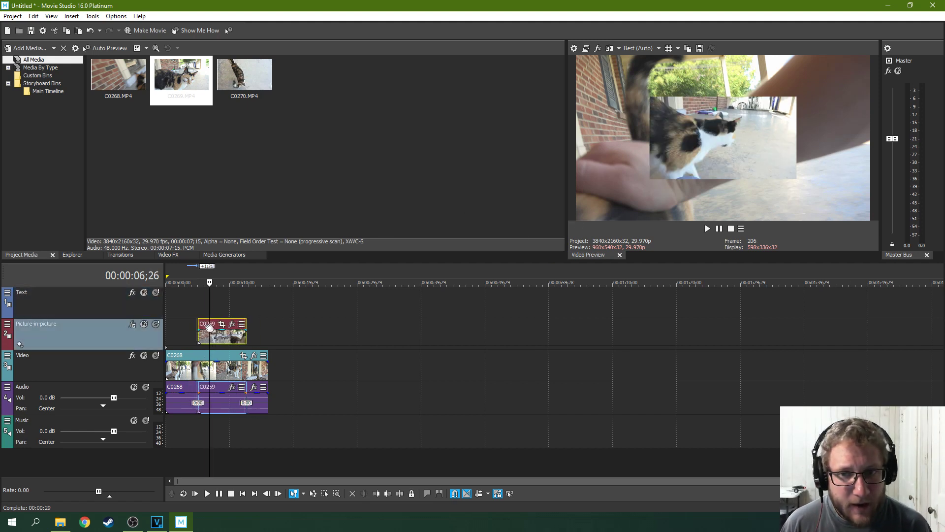
pyautogui.moveTo(293, 336); pyautogui.dragTo(313, 366)
pyautogui.click(315, 370)
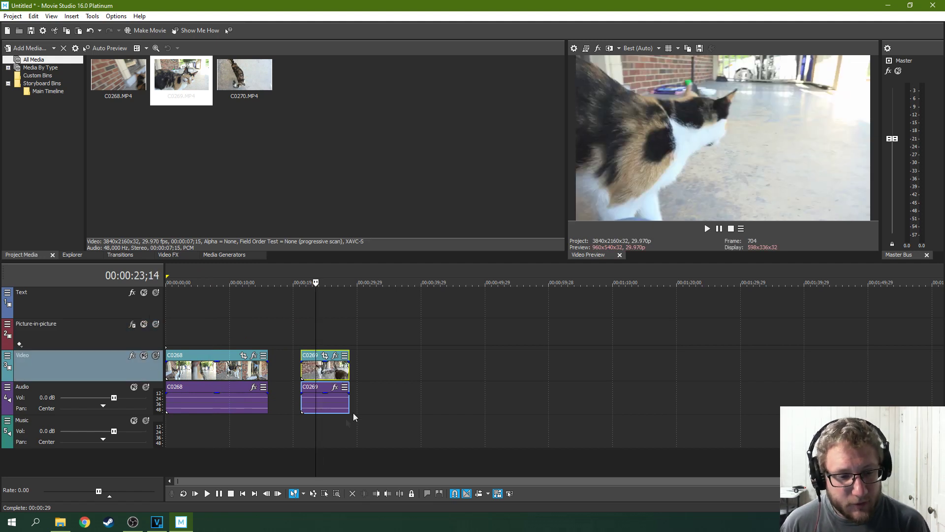
# Add C0270 to the Video track after C0269 and enable Ignore Event Grouping.
pyautogui.click(497, 493)
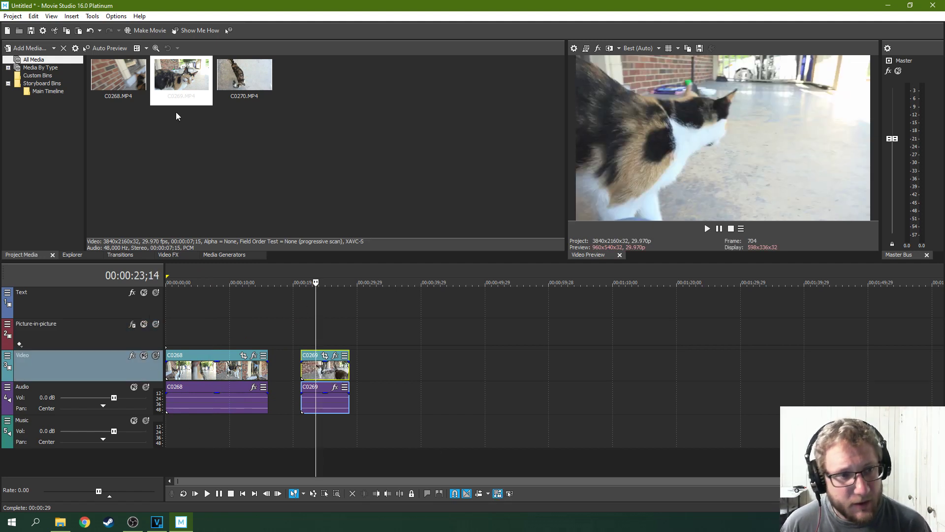
pyautogui.moveTo(220, 82); pyautogui.dragTo(382, 364)
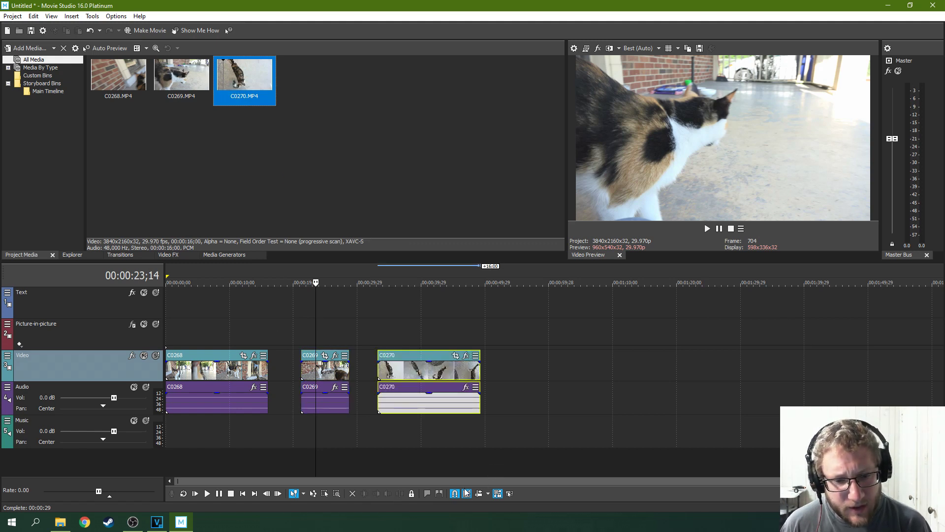
pyautogui.click(511, 494)
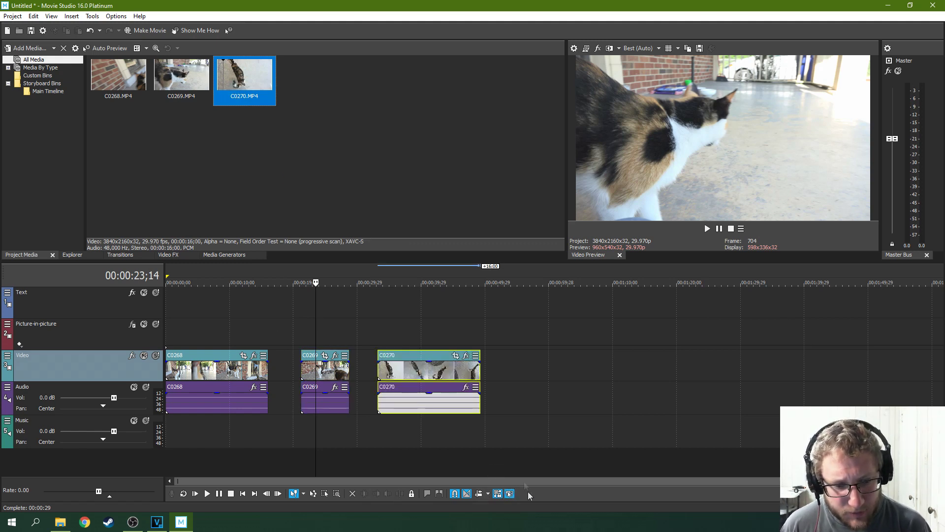
# Delete the audio events of C0270, C0269 and C0268.
pyautogui.click(449, 408)
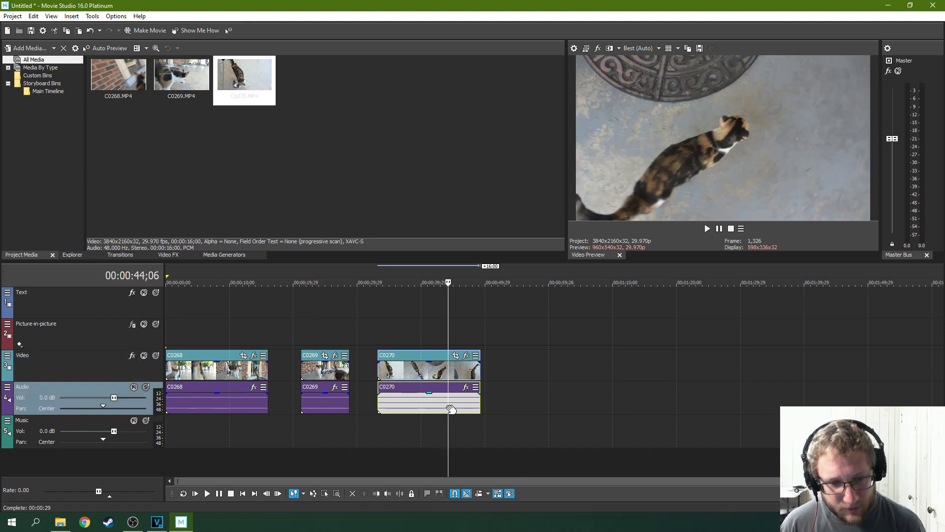
pyautogui.press('Delete')
pyautogui.click(330, 404)
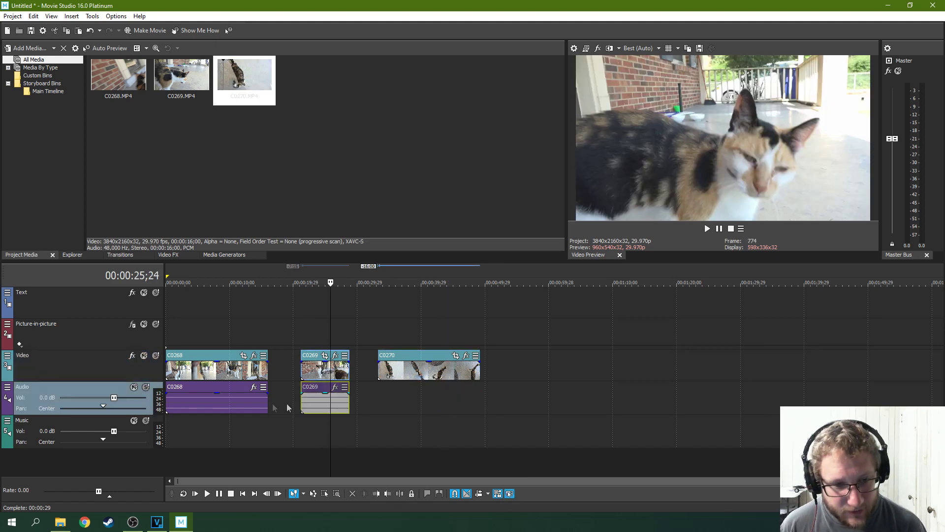
pyautogui.press('Delete')
pyautogui.click(235, 406)
pyautogui.press('Delete')
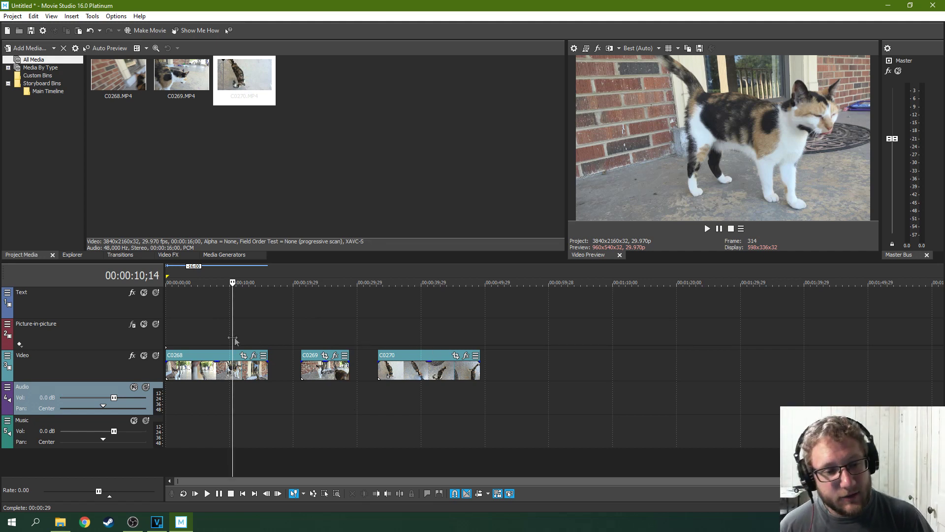
# Move C0269 and C0270 onto the Picture-in-picture track and preview the overlay.
pyautogui.moveTo(212, 338); pyautogui.dragTo(422, 338)
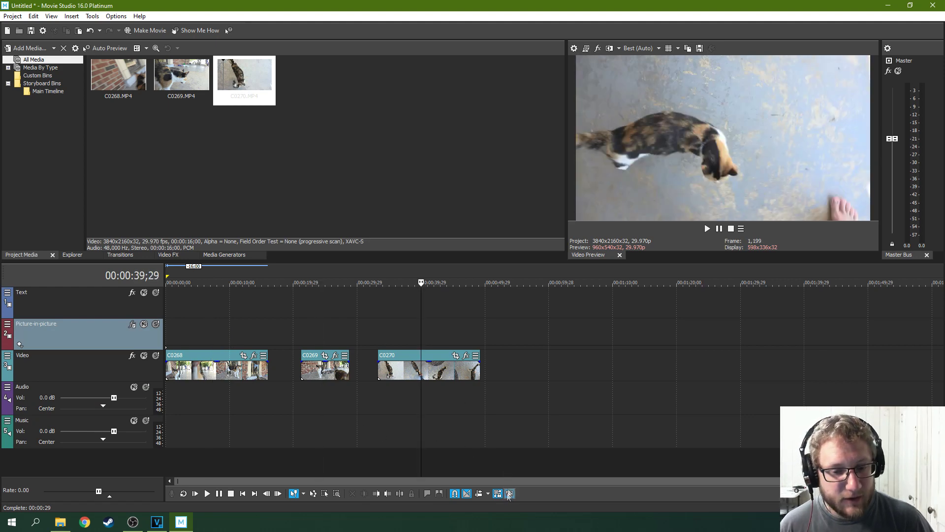
pyautogui.click(188, 335)
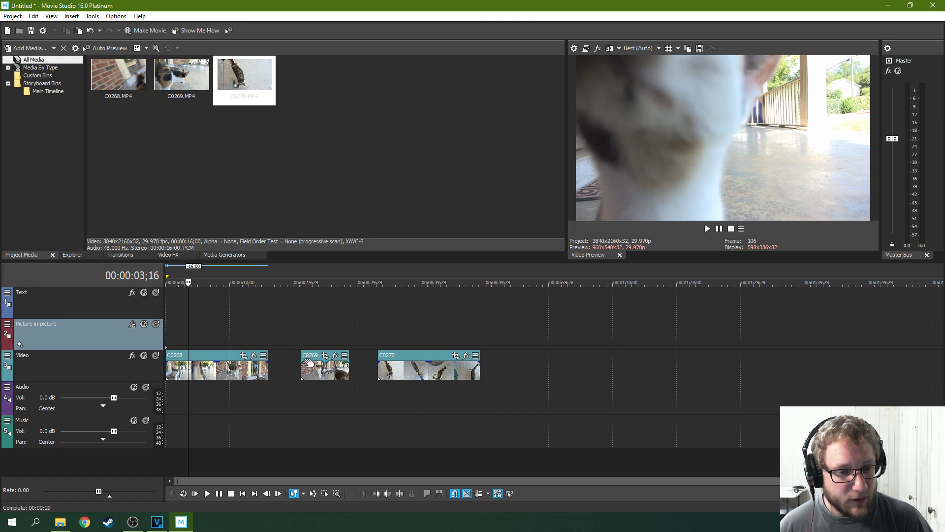
pyautogui.moveTo(305, 364); pyautogui.dragTo(170, 337)
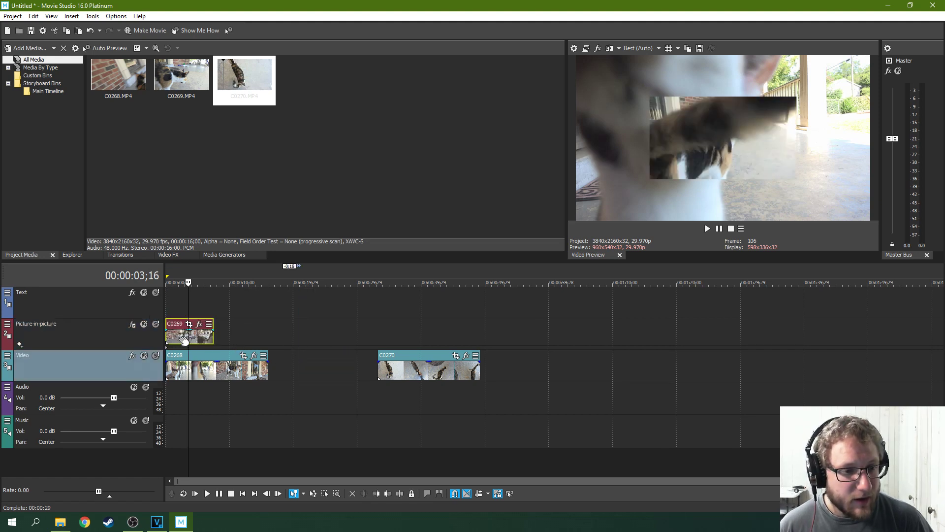
pyautogui.click(181, 336)
pyautogui.moveTo(401, 356); pyautogui.dragTo(231, 344)
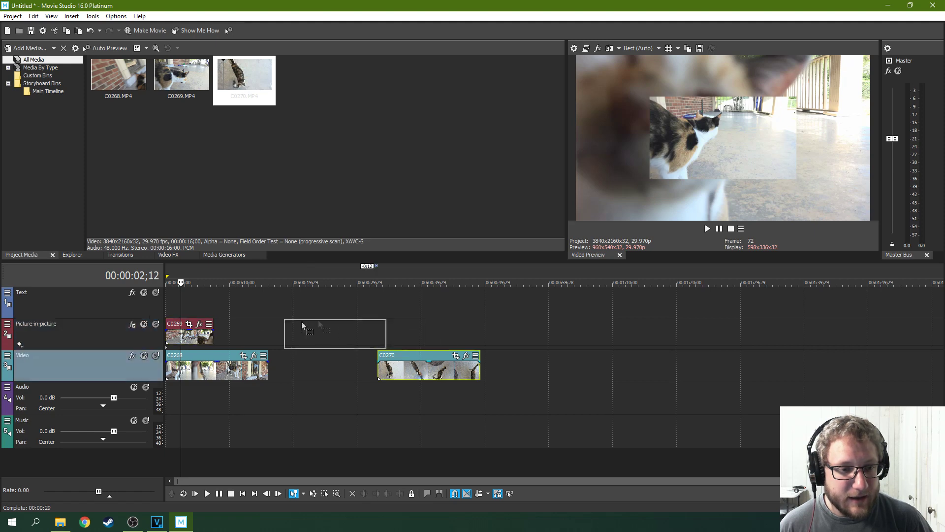
pyautogui.click(230, 344)
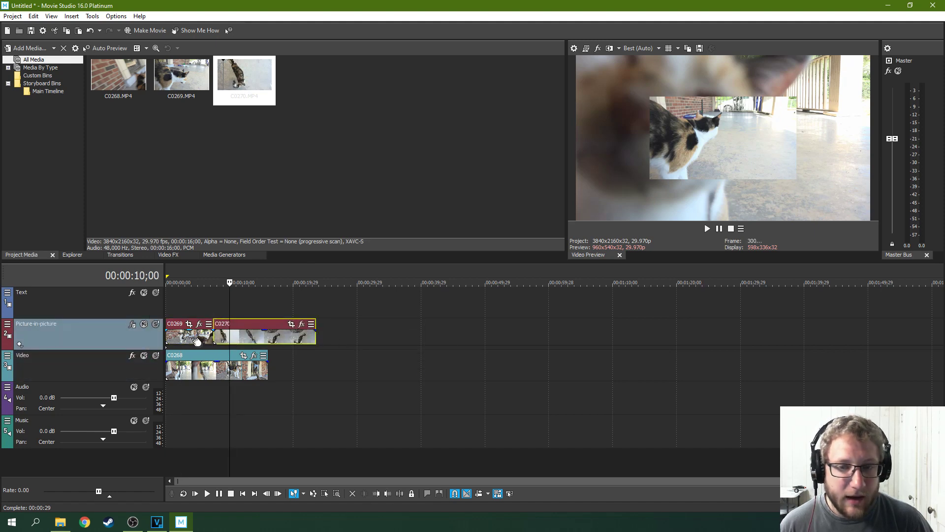
pyautogui.click(194, 342)
pyautogui.click(240, 342)
pyautogui.click(196, 344)
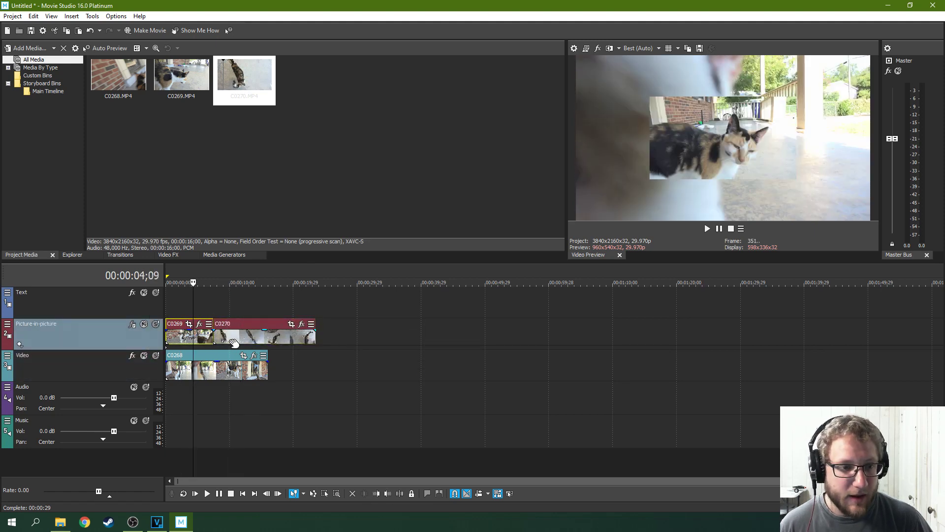
# Move C0270 then C0269 back onto the Video track after C0268.
pyautogui.click(234, 339)
pyautogui.moveTo(250, 335)
pyautogui.mouseDown()
pyautogui.moveTo(324, 336)
pyautogui.moveTo(315, 364)
pyautogui.mouseUp()
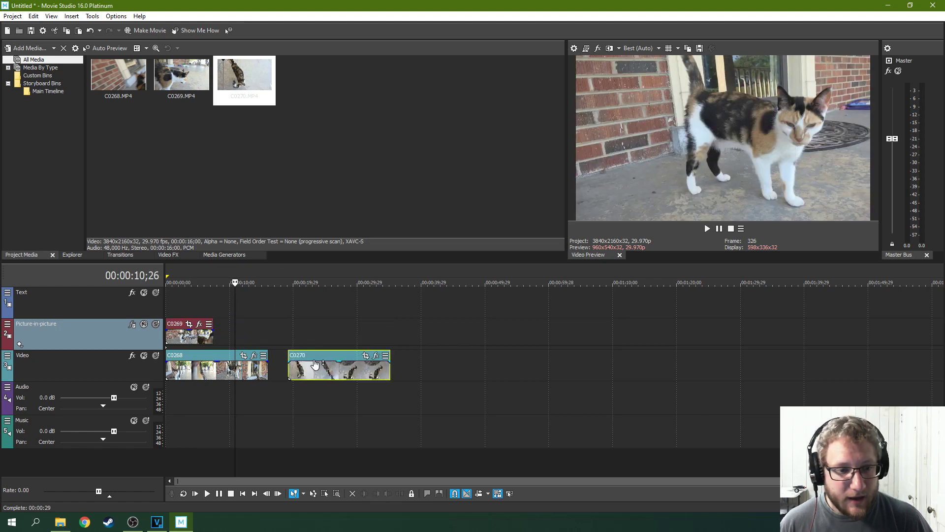
pyautogui.moveTo(183, 326); pyautogui.dragTo(455, 357)
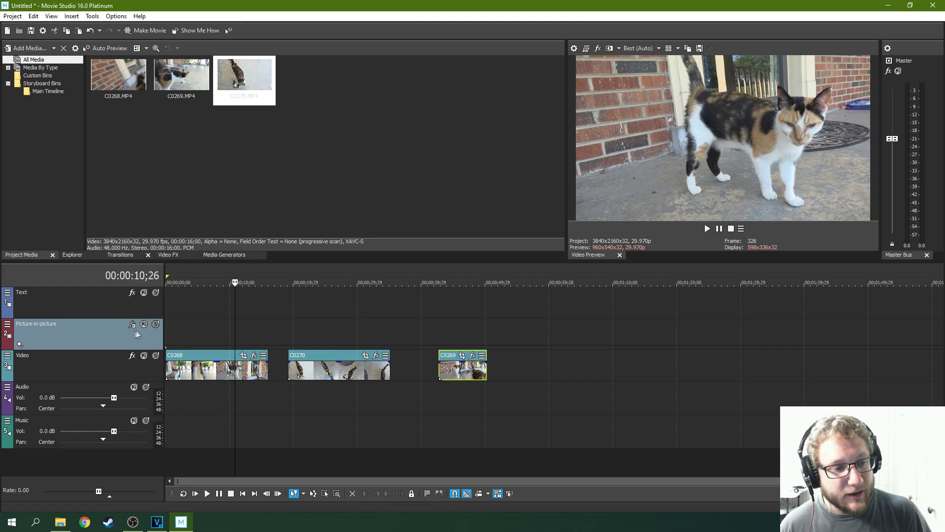
# Delete the Picture-in-picture track.
pyautogui.rightClick(102, 340)
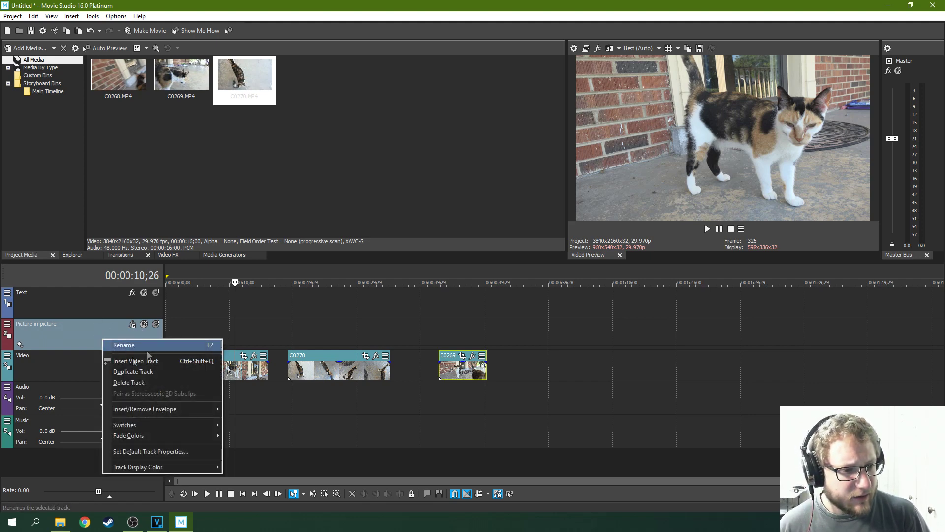
pyautogui.click(129, 383)
pyautogui.click(215, 339)
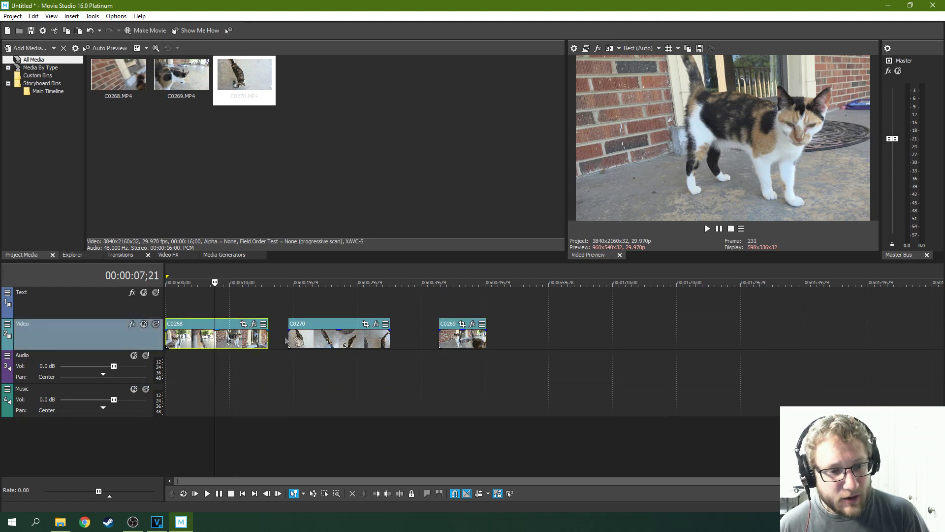
pyautogui.click(323, 340)
# Add an empty video track above Text and move C0270 up onto the Text track.
pyautogui.rightClick(204, 309)
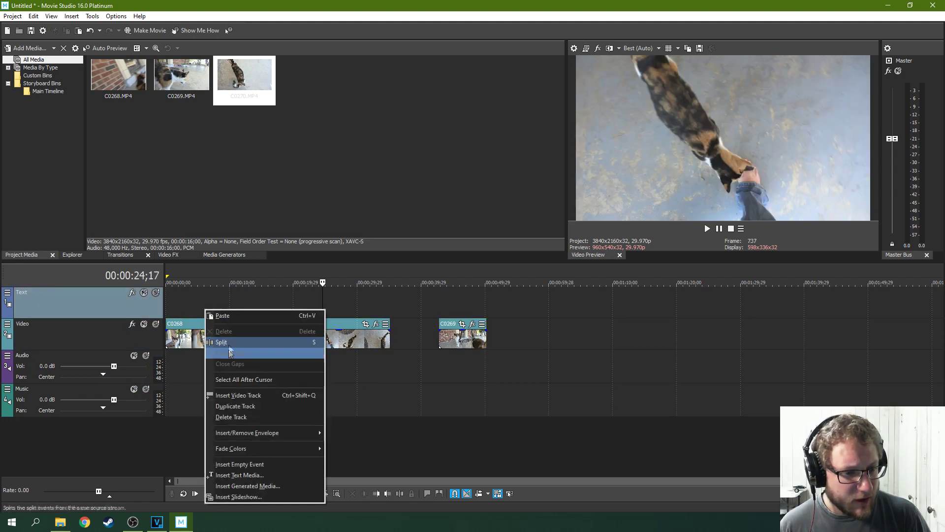
pyautogui.click(241, 395)
pyautogui.rightClick(204, 311)
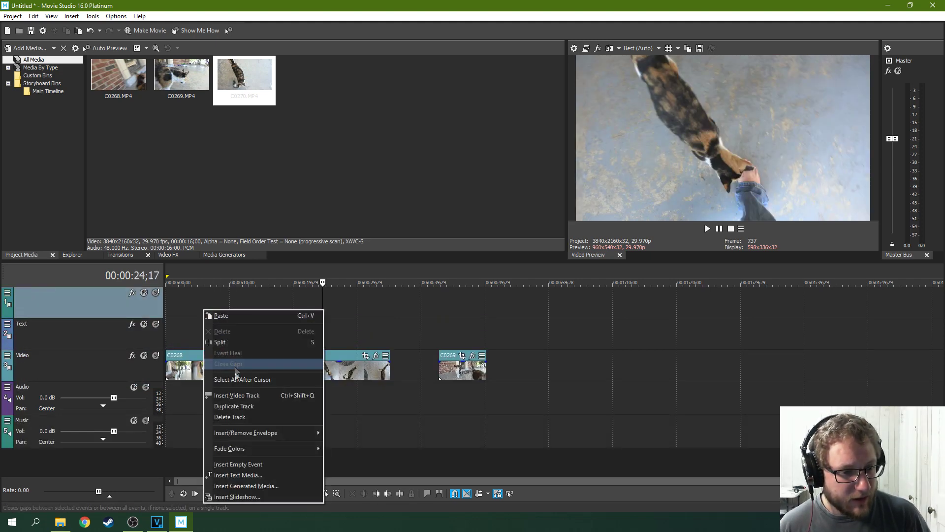
pyautogui.click(234, 395)
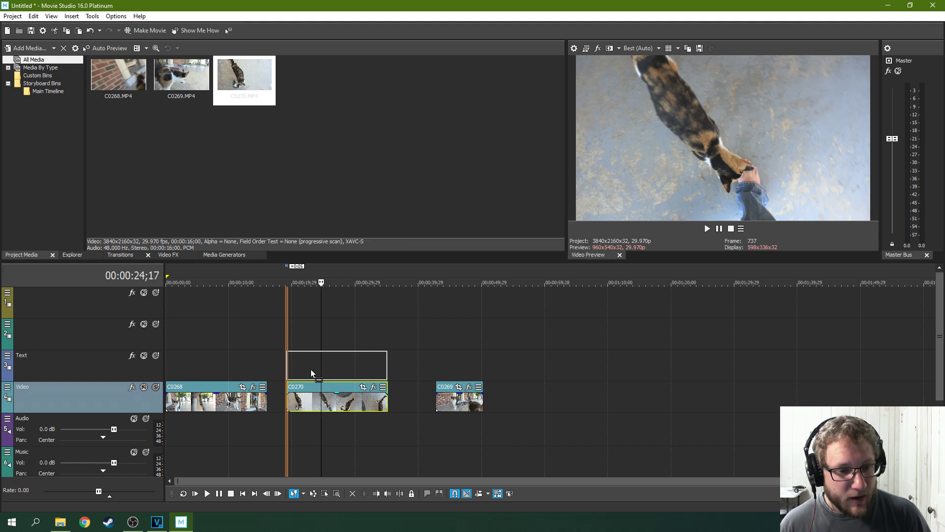
pyautogui.moveTo(311, 390); pyautogui.dragTo(187, 370)
# Stack C0270 and C0269 at 0:00 above C0268, trimming C0270 and C0268 ends to the playhead.
pyautogui.click(212, 391)
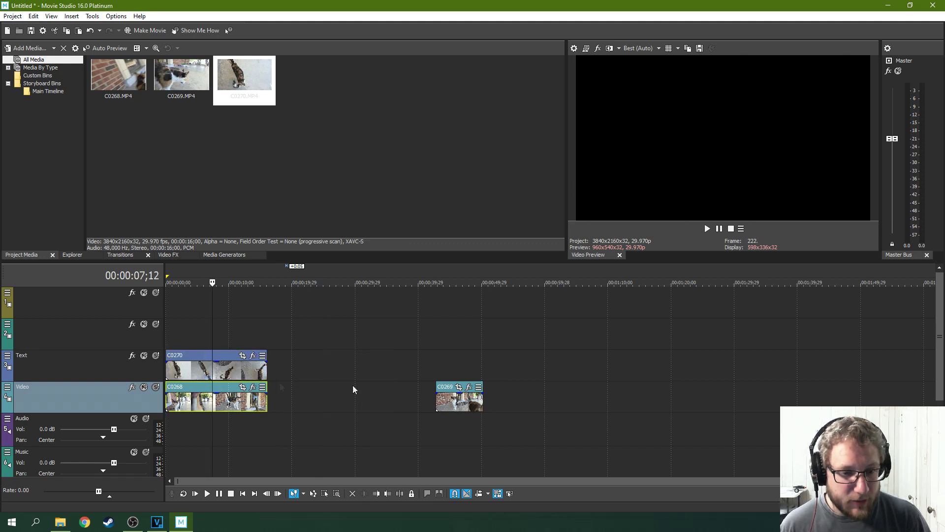
pyautogui.moveTo(461, 402); pyautogui.dragTo(203, 344)
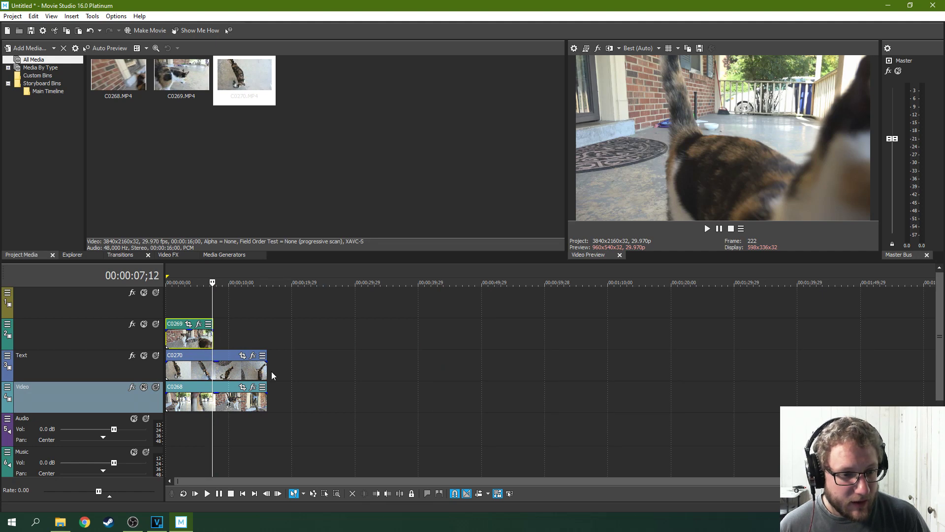
pyautogui.moveTo(267, 372); pyautogui.dragTo(212, 372)
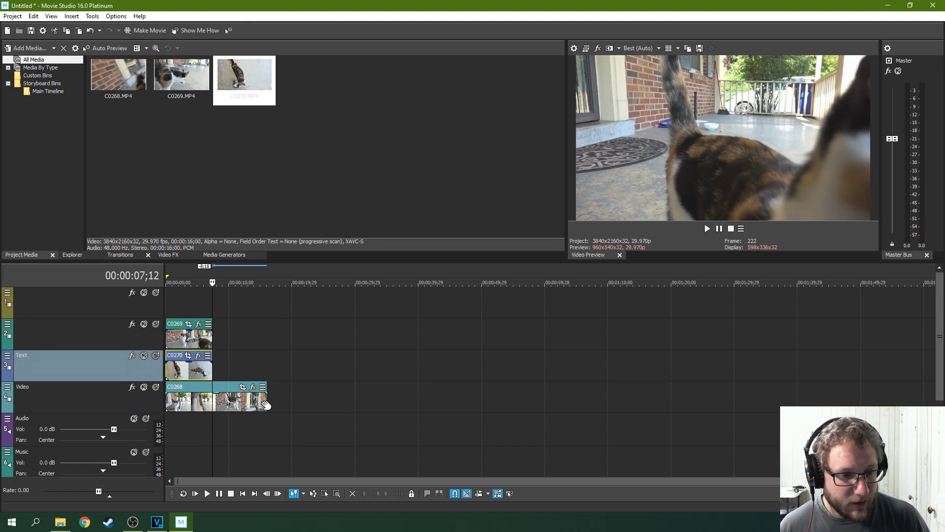
pyautogui.moveTo(265, 405); pyautogui.dragTo(213, 396)
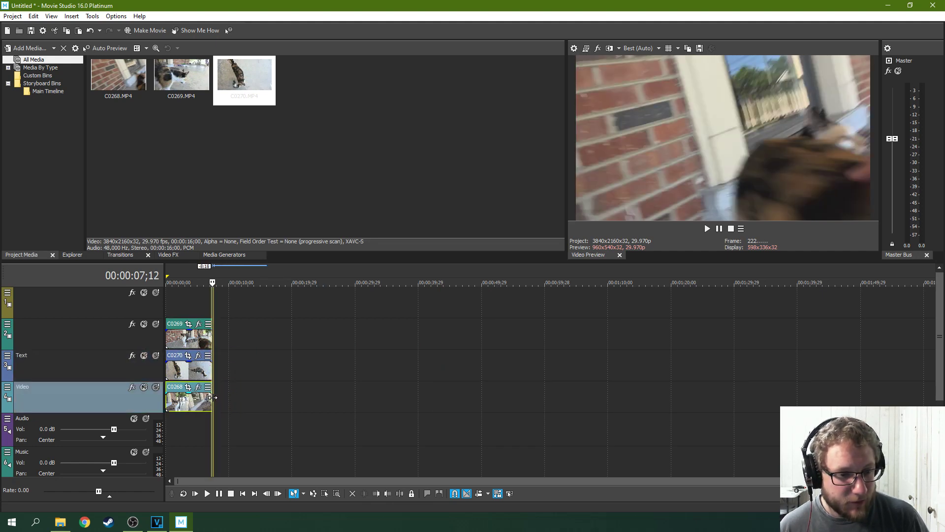
# Zoom the timeline in on the stacked clips and set the playhead to 00:00:04;27.
pyautogui.scroll(6, 236, 345)
pyautogui.click(256, 298)
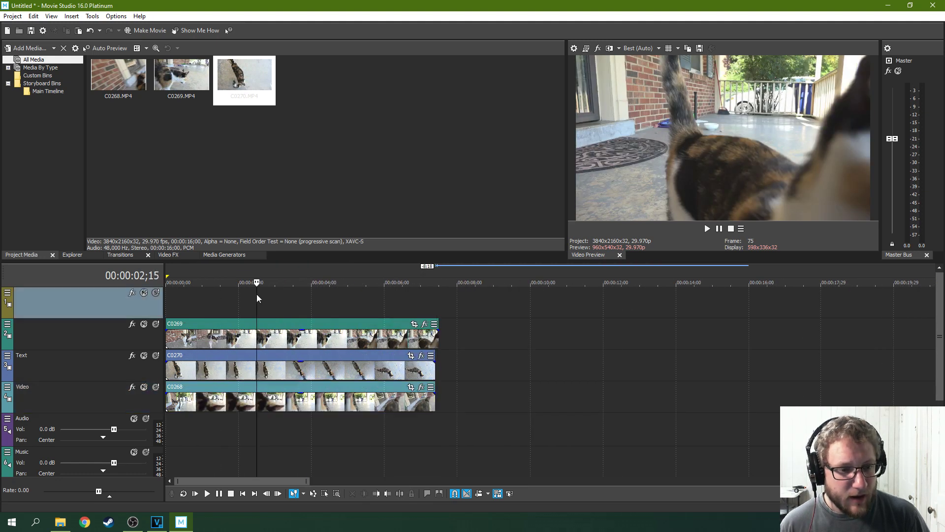
pyautogui.click(313, 294)
pyautogui.click(344, 299)
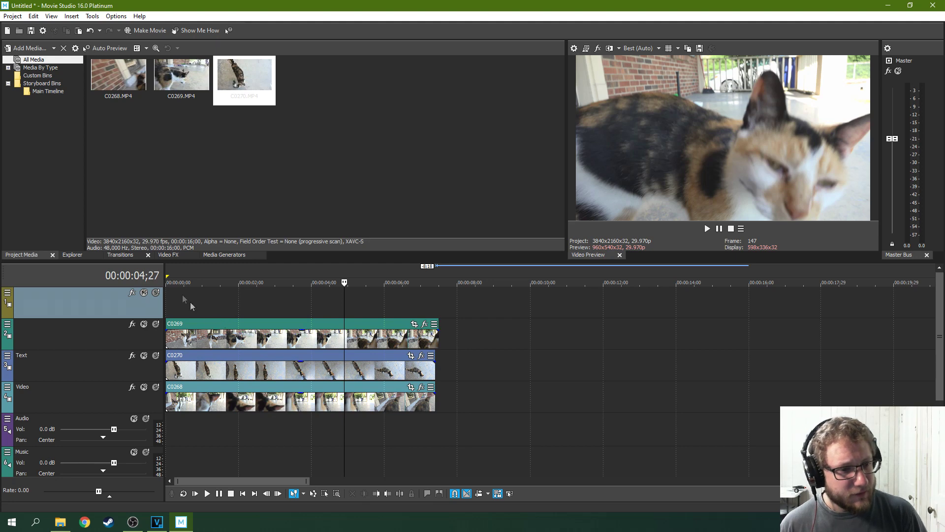
# Open the Video FX gallery and pick the Picture In Picture effect thumbnail.
pyautogui.click(173, 255)
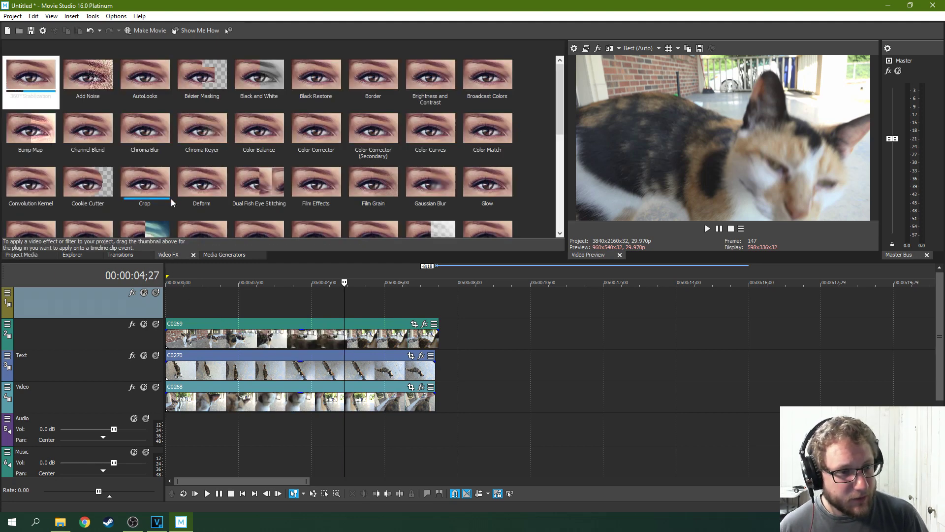
pyautogui.scroll(-1, 247, 196)
pyautogui.scroll(-2, 246, 195)
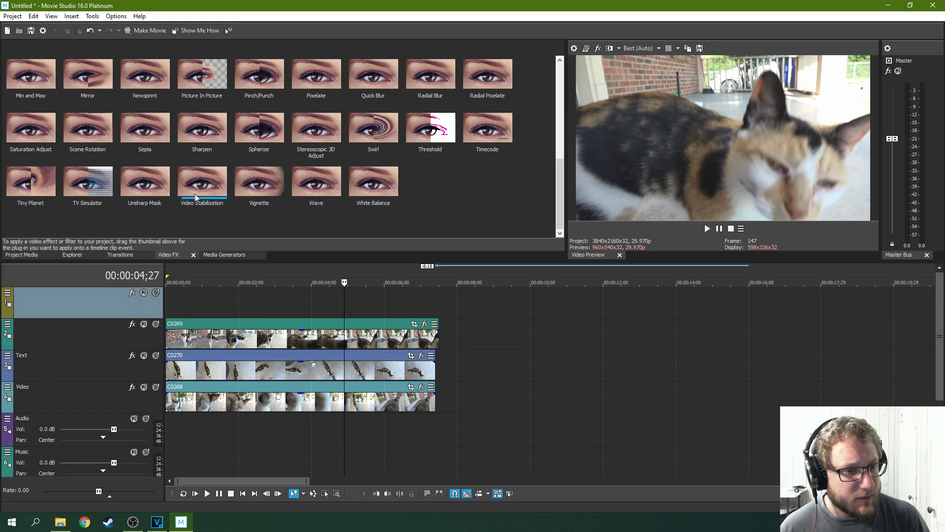
pyautogui.scroll(1, 256, 163)
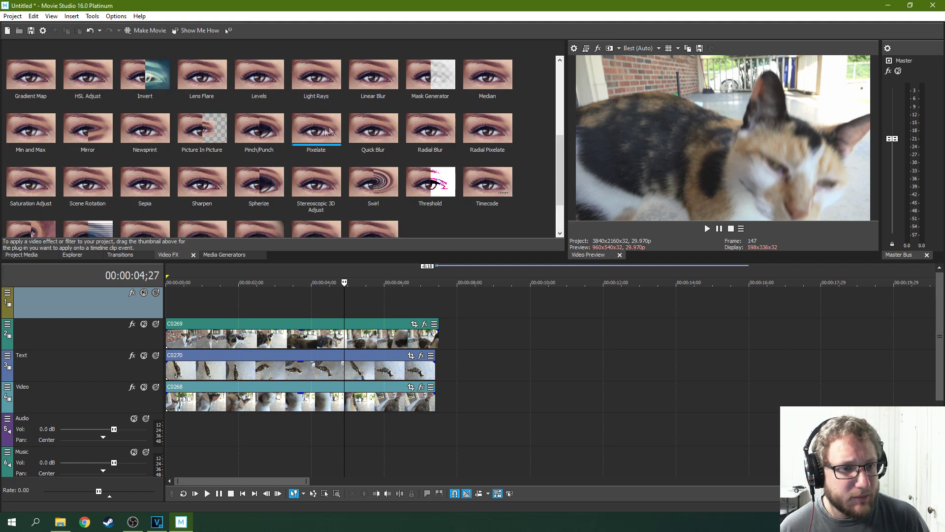
pyautogui.click(220, 130)
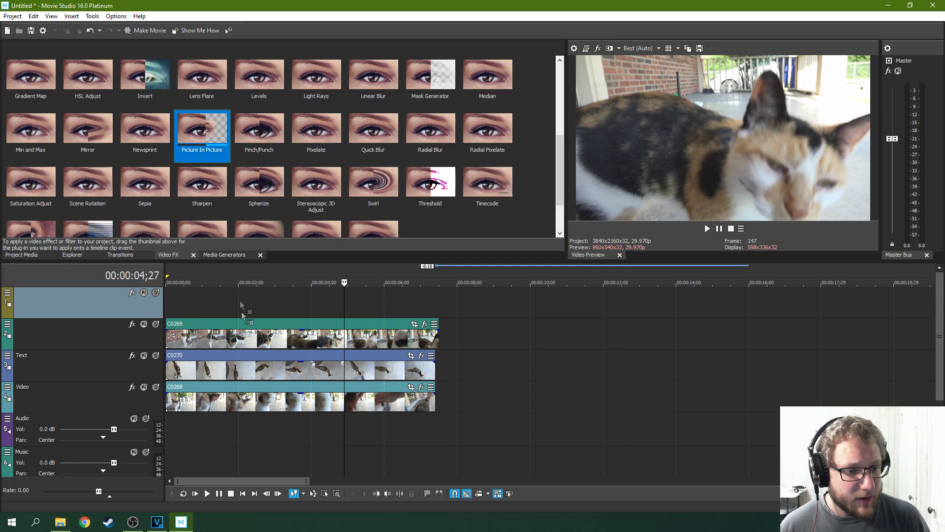
# Apply Picture In Picture to C0269 with the Upper Right, Scaled preset, resized and moved toward top centre.
pyautogui.moveTo(201, 130); pyautogui.dragTo(256, 337)
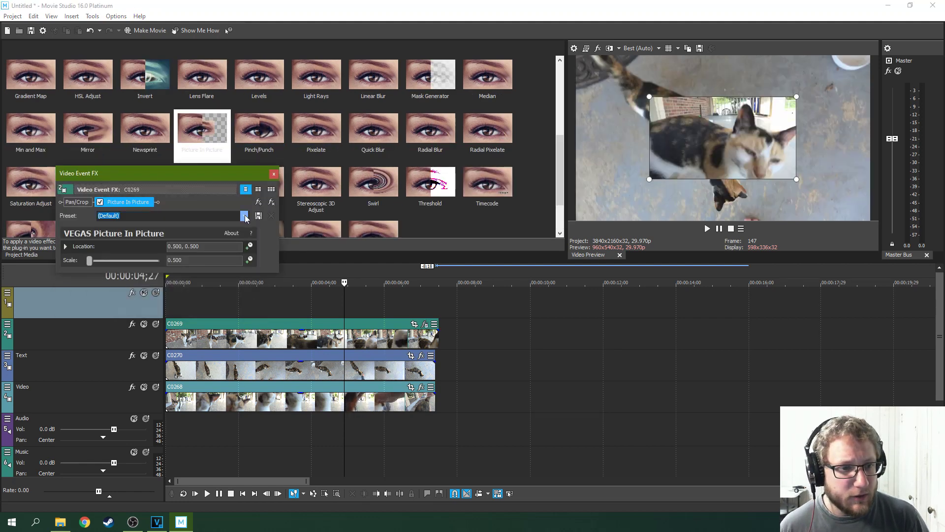
pyautogui.click(245, 216)
pyautogui.click(195, 238)
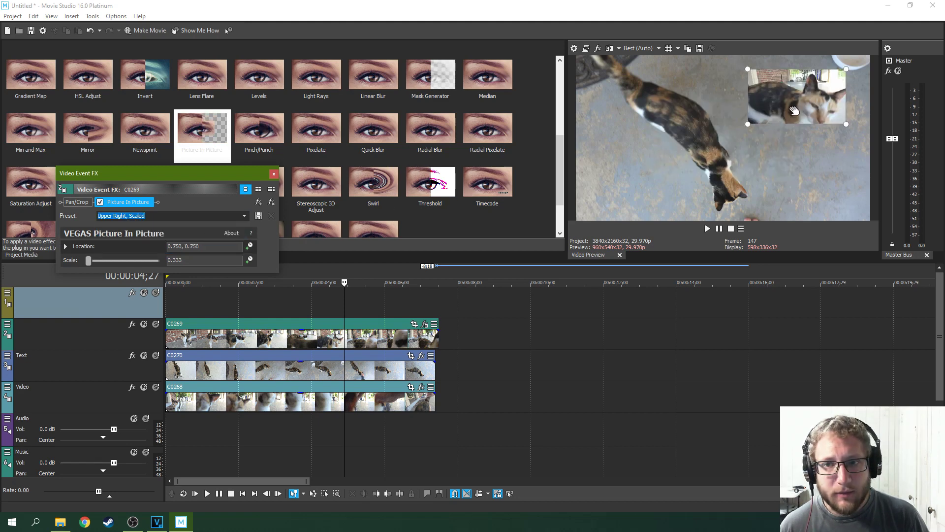
pyautogui.moveTo(789, 112); pyautogui.dragTo(719, 163)
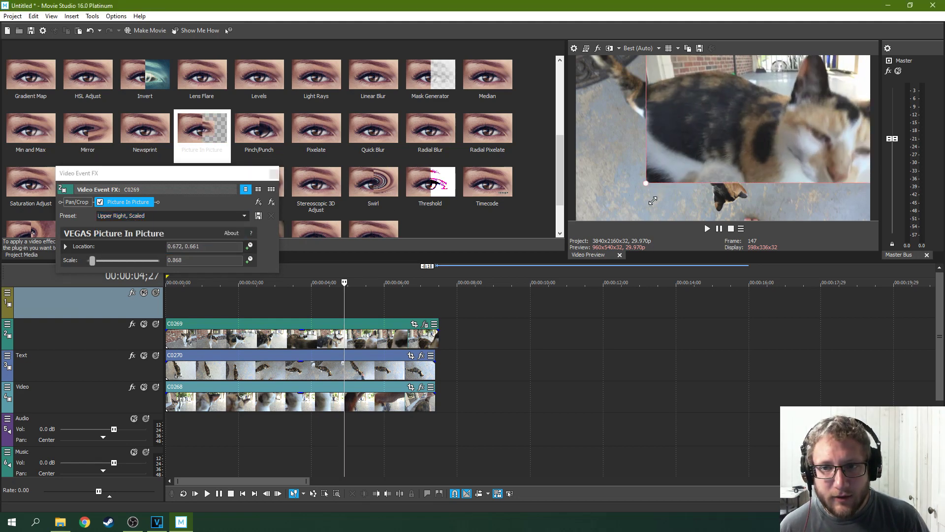
pyautogui.moveTo(753, 123); pyautogui.dragTo(660, 122)
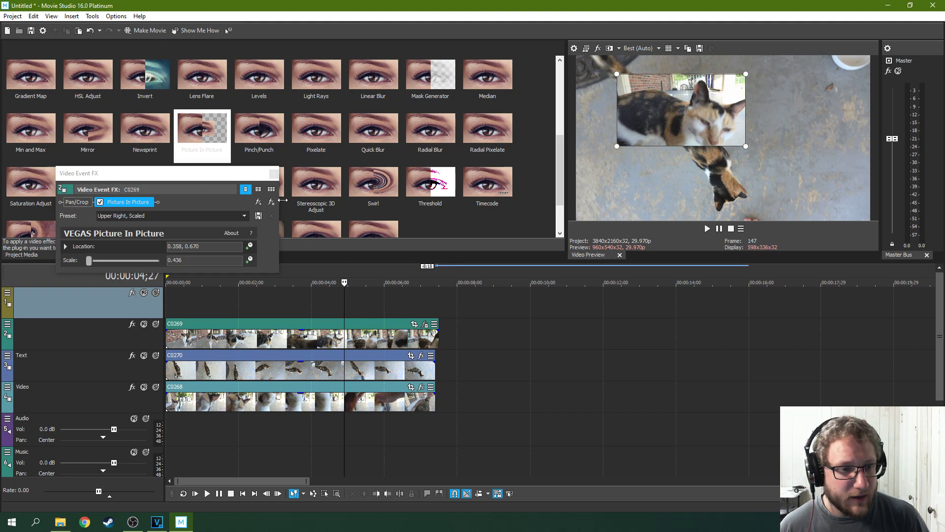
pyautogui.click(274, 174)
# Apply Picture In Picture to C0270 and reposition its inset in the preview.
pyautogui.moveTo(202, 130); pyautogui.dragTo(304, 364)
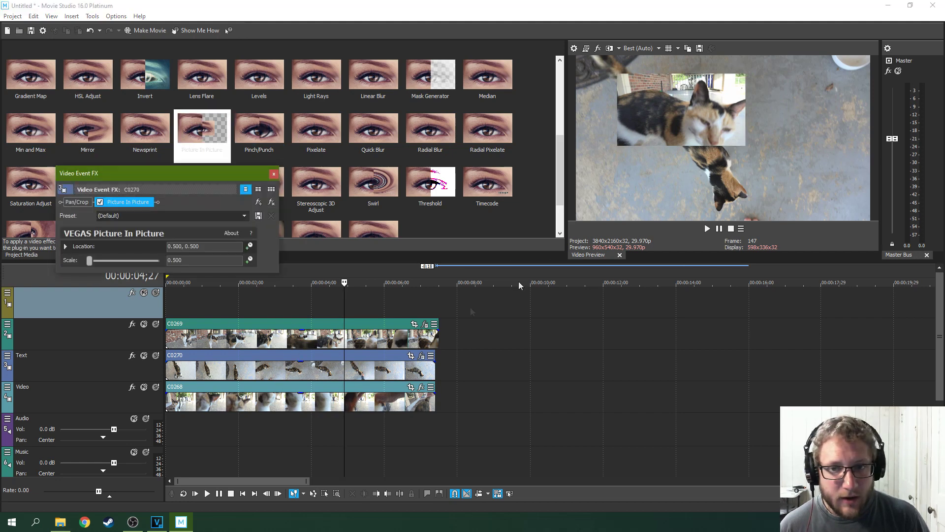
pyautogui.moveTo(650, 152)
pyautogui.mouseDown()
pyautogui.moveTo(731, 125)
pyautogui.moveTo(712, 191)
pyautogui.mouseUp()
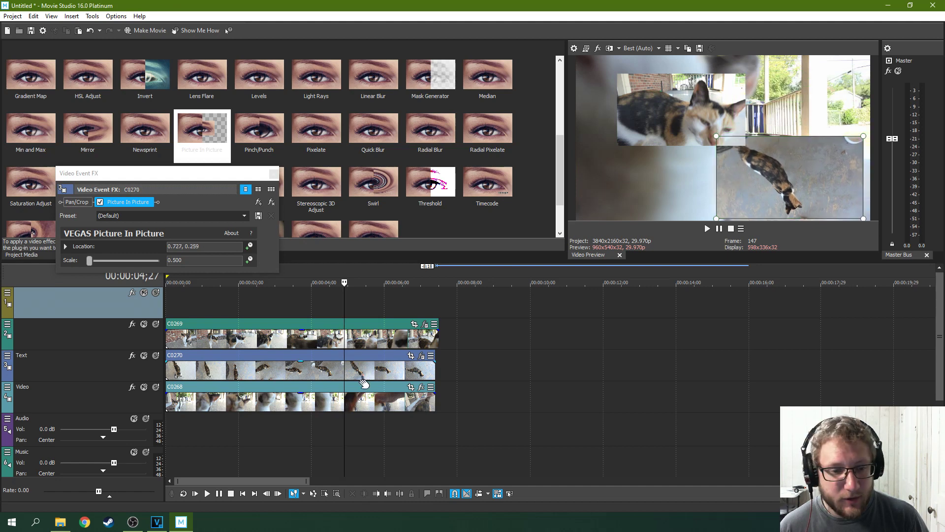
pyautogui.click(320, 407)
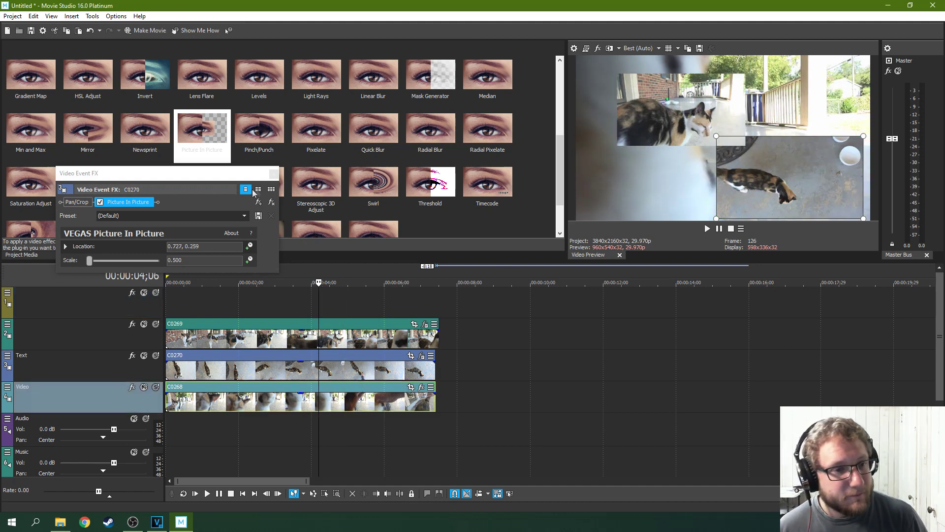
# Apply Picture In Picture to C0268, moving its inset lower left and resizing it to line up.
pyautogui.click(273, 174)
pyautogui.moveTo(201, 133); pyautogui.dragTo(291, 404)
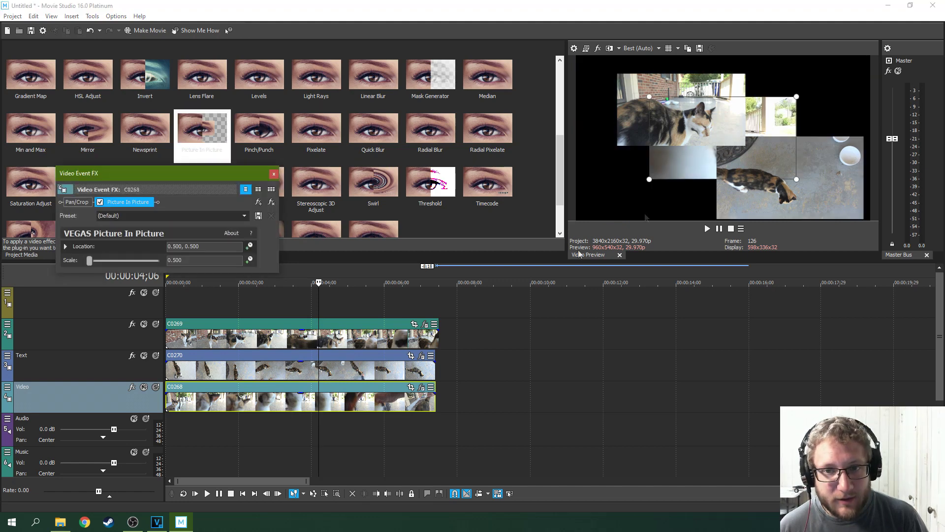
pyautogui.moveTo(681, 167); pyautogui.dragTo(612, 213)
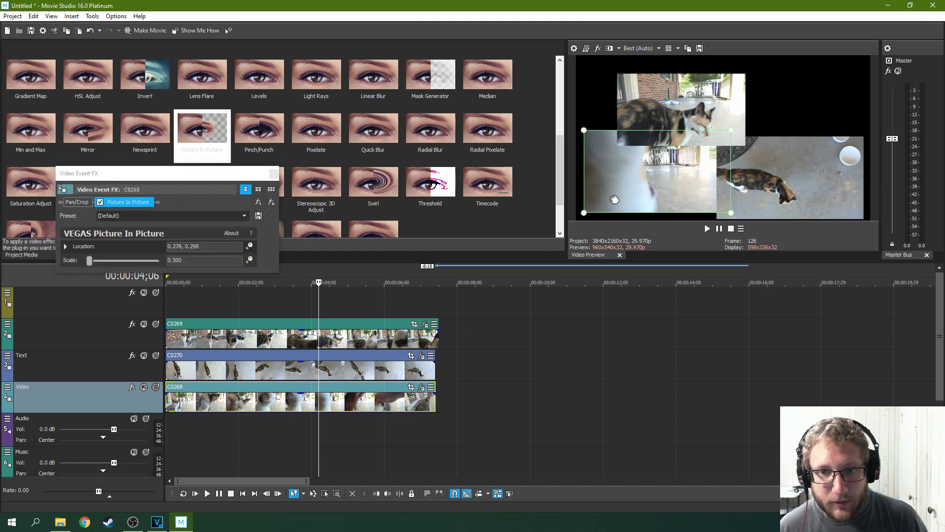
pyautogui.moveTo(727, 143); pyautogui.dragTo(692, 162)
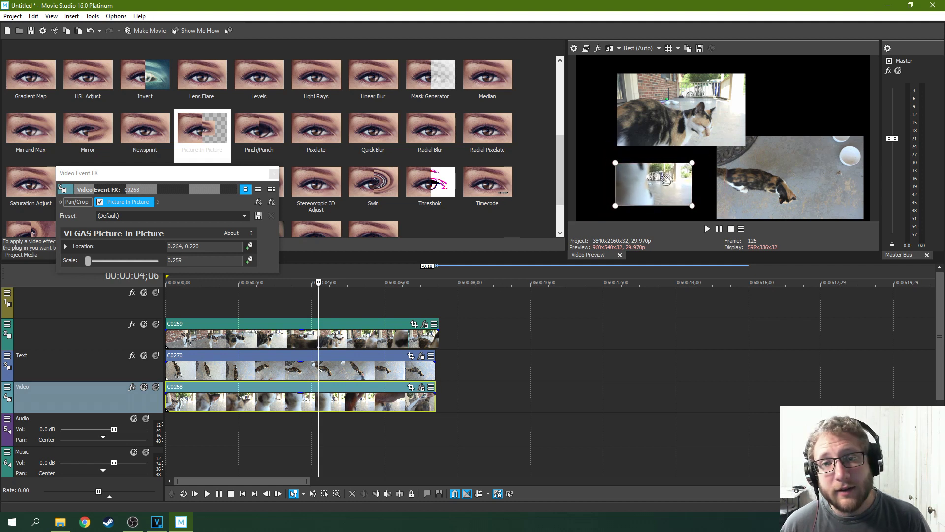
pyautogui.moveTo(692, 162); pyautogui.dragTo(705, 155)
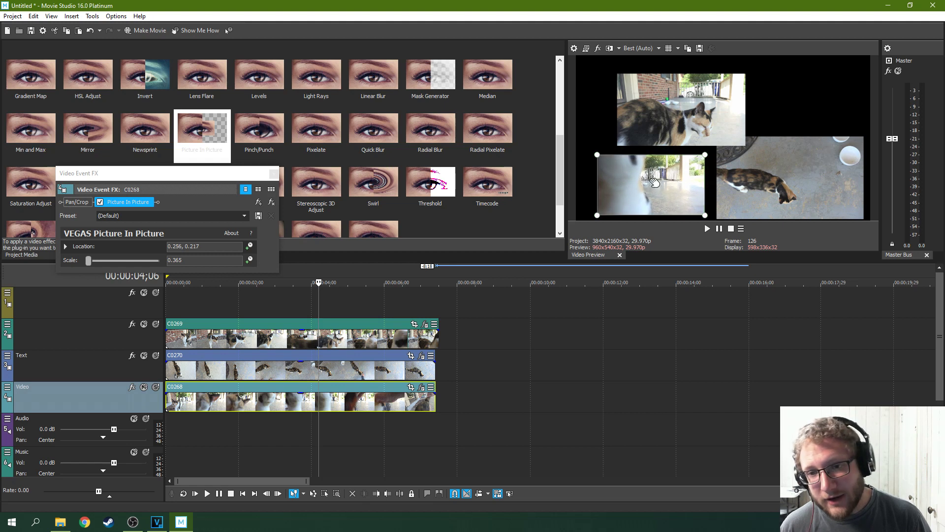
pyautogui.moveTo(655, 183); pyautogui.dragTo(654, 181)
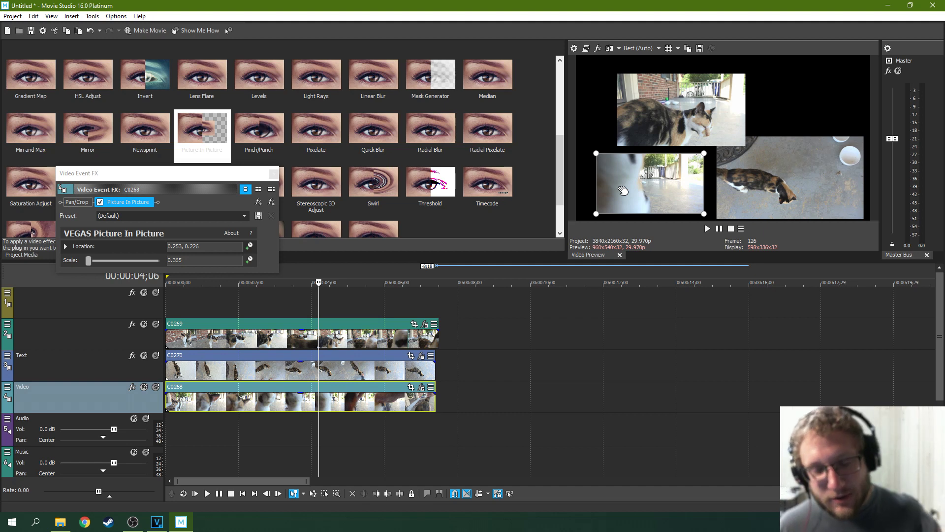
pyautogui.click(371, 342)
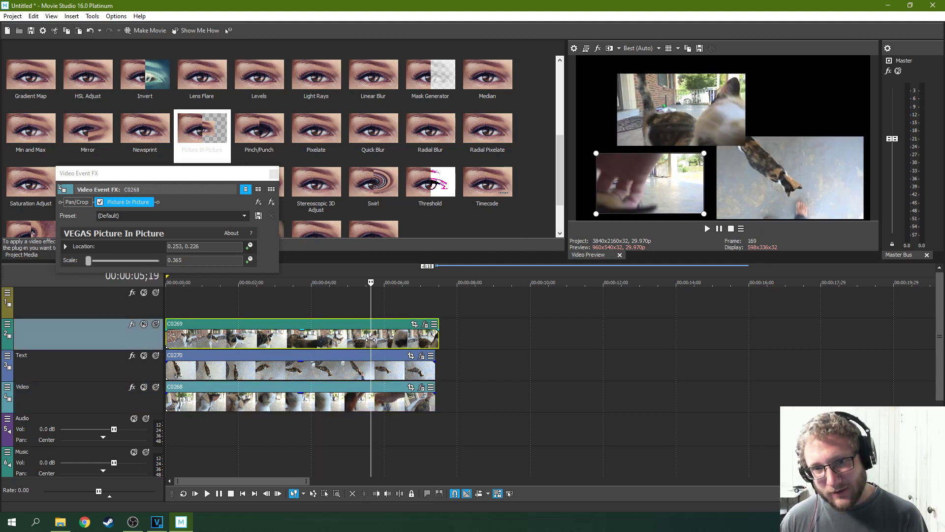
pyautogui.click(323, 342)
pyautogui.click(231, 340)
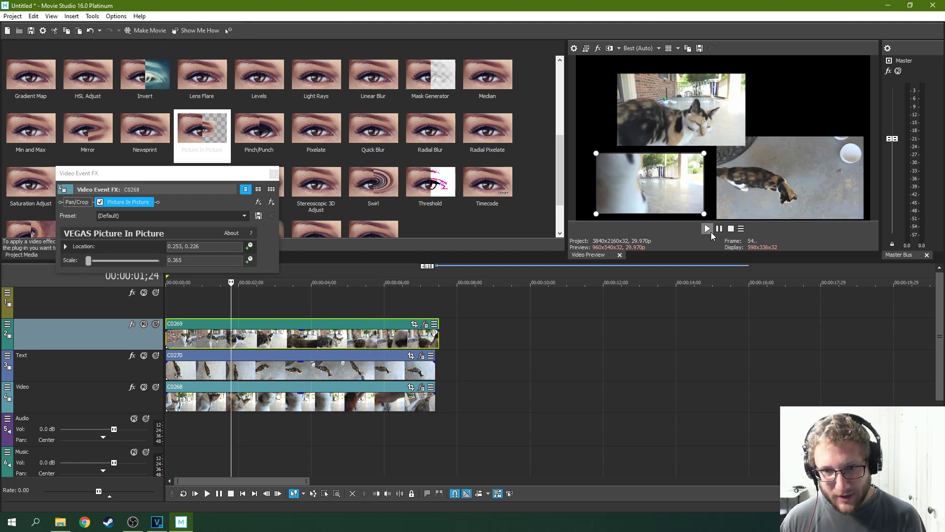
pyautogui.click(707, 229)
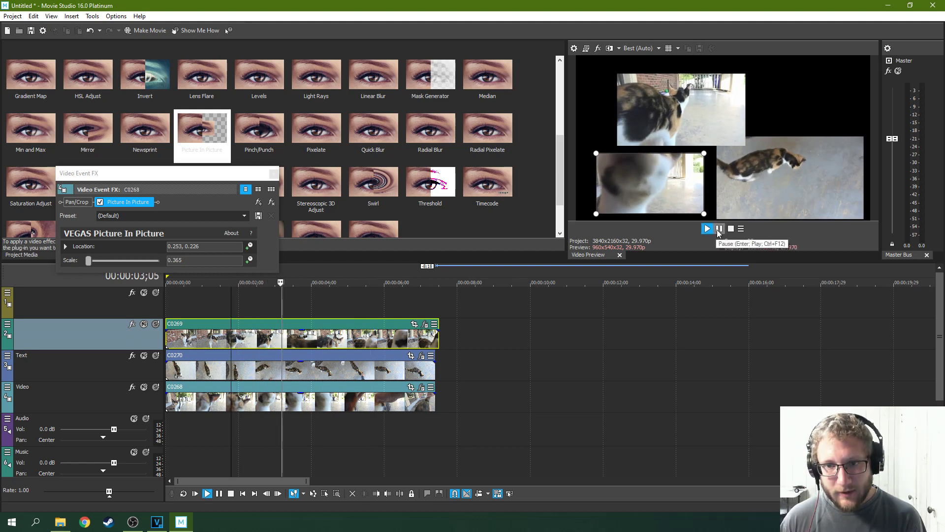
pyautogui.click(719, 230)
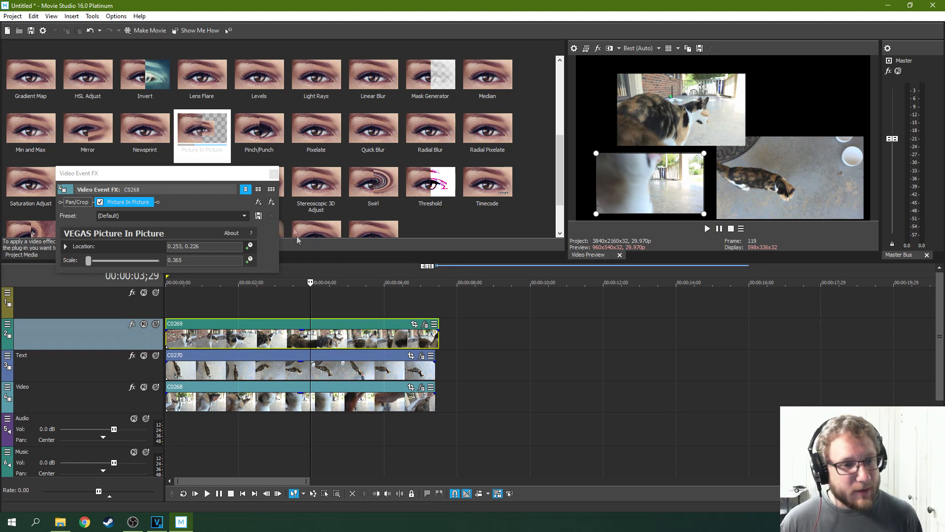
# Remove Picture In Picture from C0268, C0270 and C0269, then trim C0269's end to match.
pyautogui.click(272, 203)
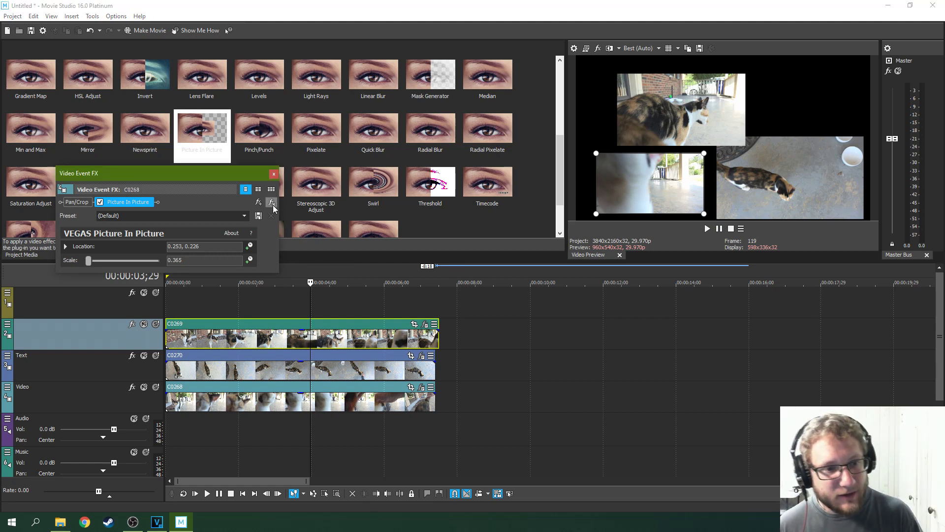
pyautogui.click(271, 204)
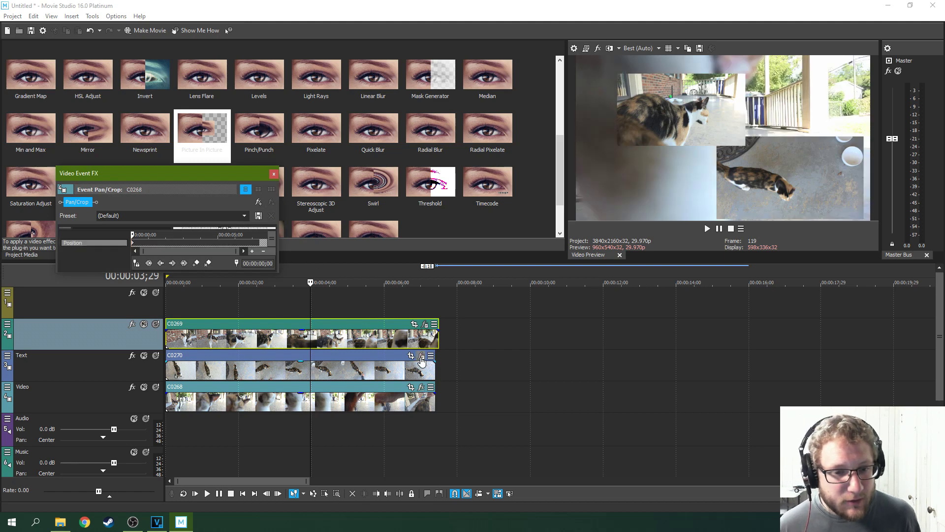
pyautogui.click(422, 357)
pyautogui.click(271, 202)
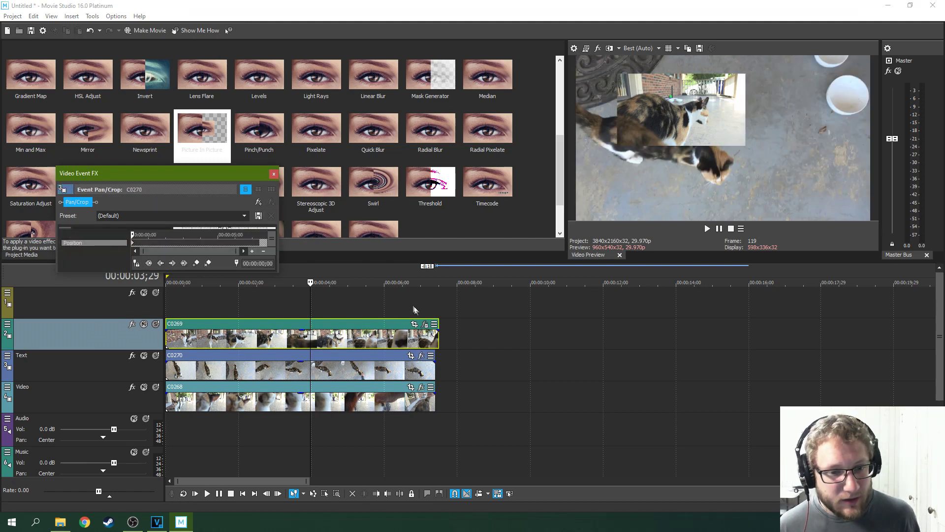
pyautogui.click(424, 324)
pyautogui.click(271, 203)
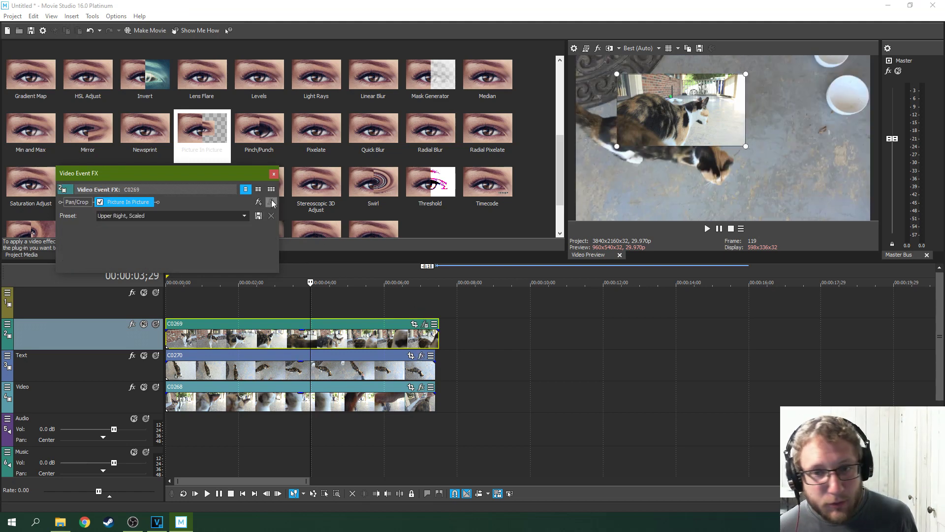
pyautogui.click(273, 173)
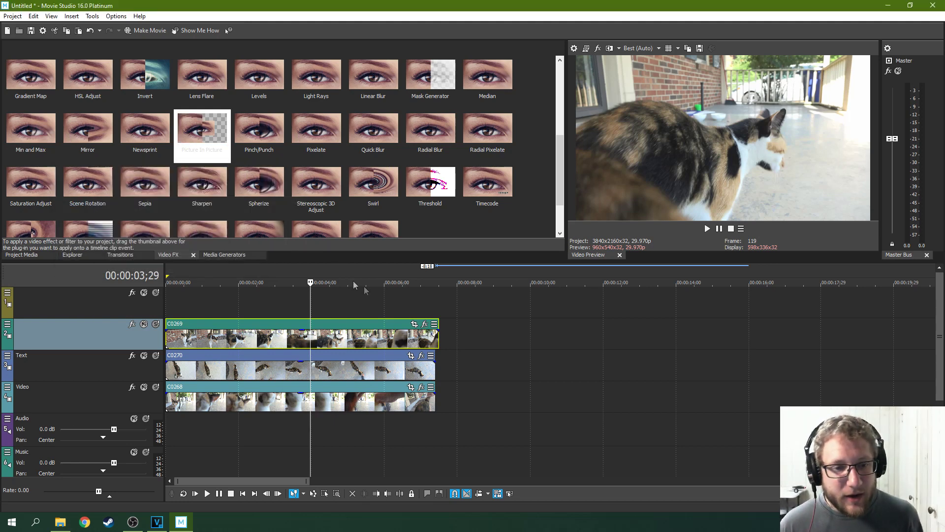
pyautogui.moveTo(439, 340); pyautogui.dragTo(433, 340)
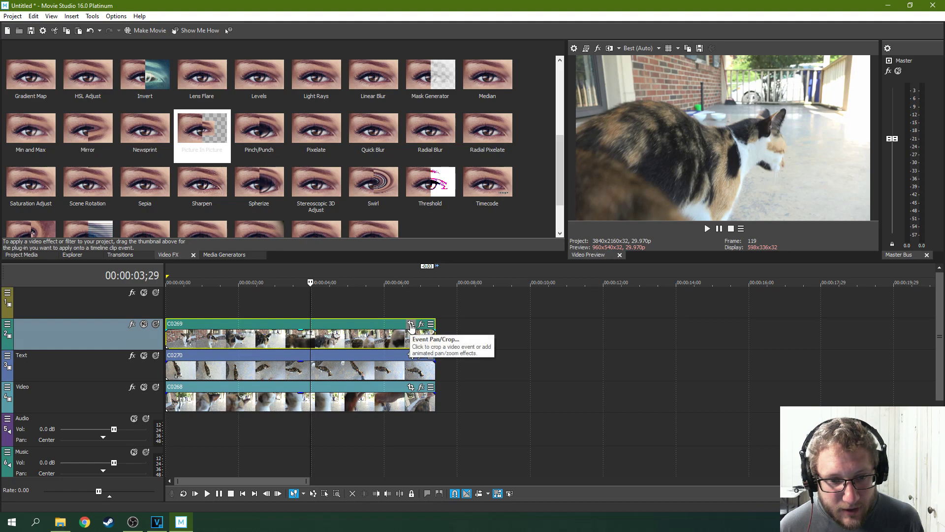
# Drag C0269's Pan/Crop box corner outward to about 6,800 width, making it a centred inset.
pyautogui.click(411, 325)
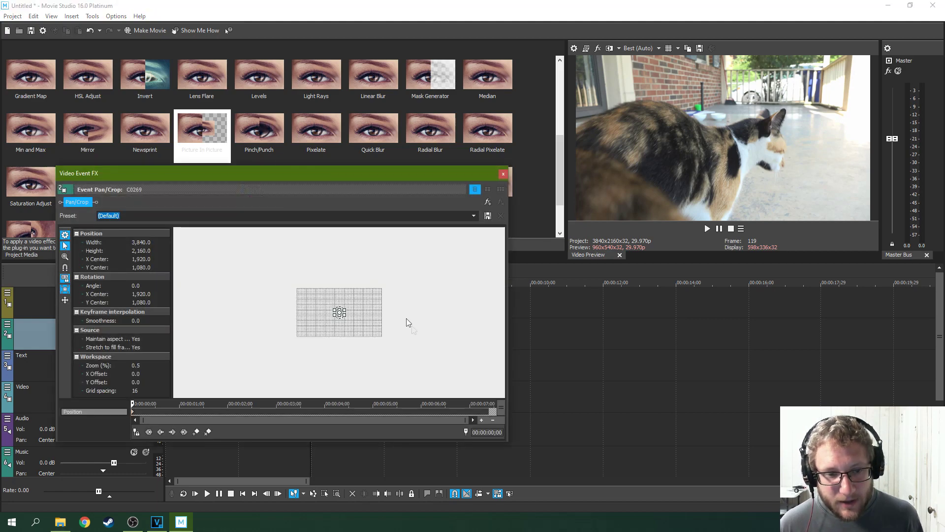
pyautogui.scroll(2, 358, 316)
pyautogui.scroll(2, 358, 317)
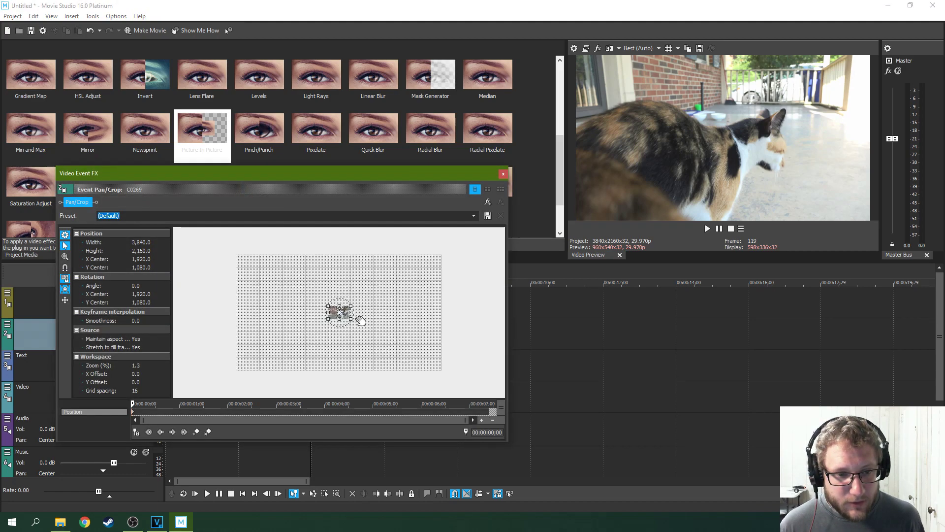
pyautogui.scroll(3, 360, 317)
pyautogui.scroll(3, 360, 320)
pyautogui.scroll(3, 361, 320)
pyautogui.scroll(1, 366, 313)
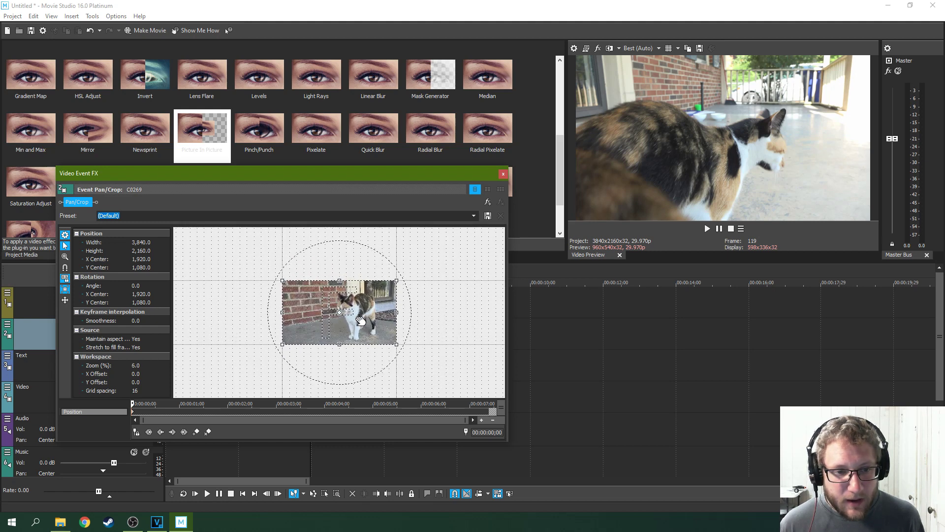
pyautogui.scroll(1, 372, 303)
pyautogui.moveTo(409, 274); pyautogui.dragTo(507, 232)
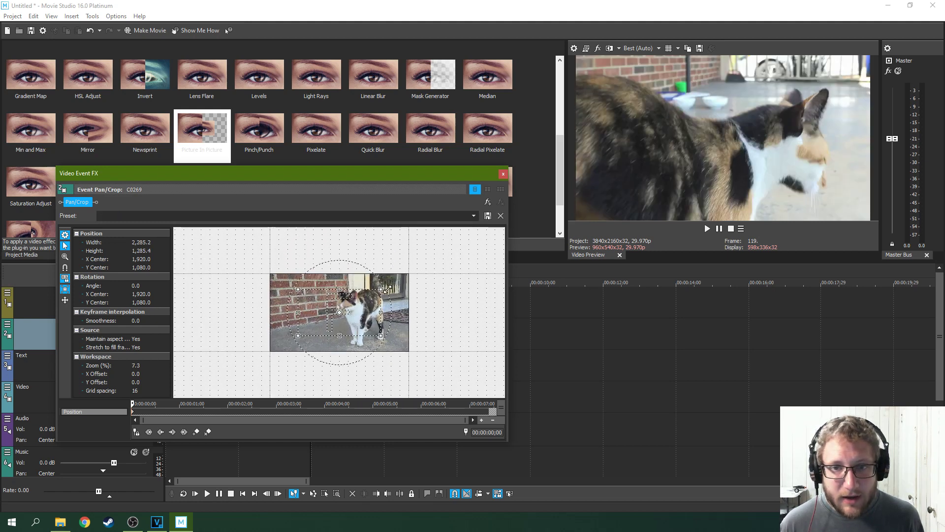
pyautogui.moveTo(507, 232); pyautogui.dragTo(412, 272)
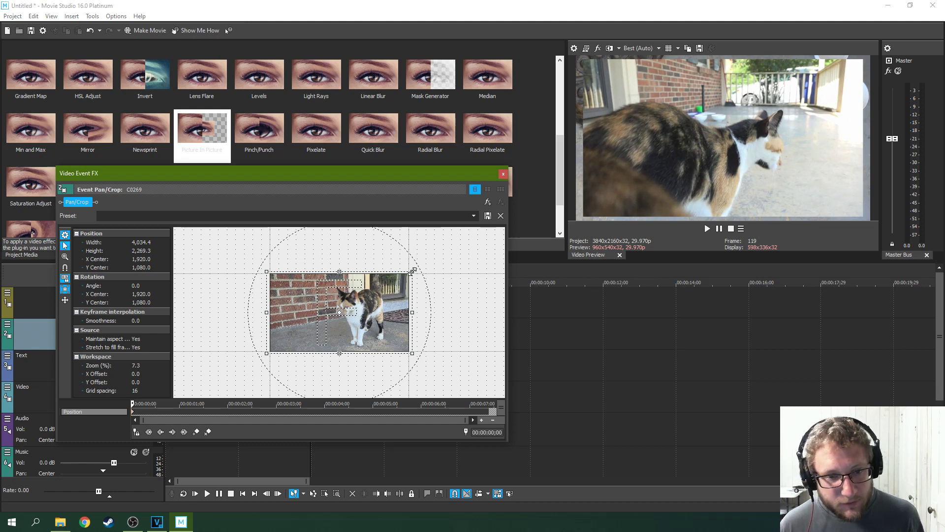
pyautogui.moveTo(412, 271); pyautogui.dragTo(409, 273)
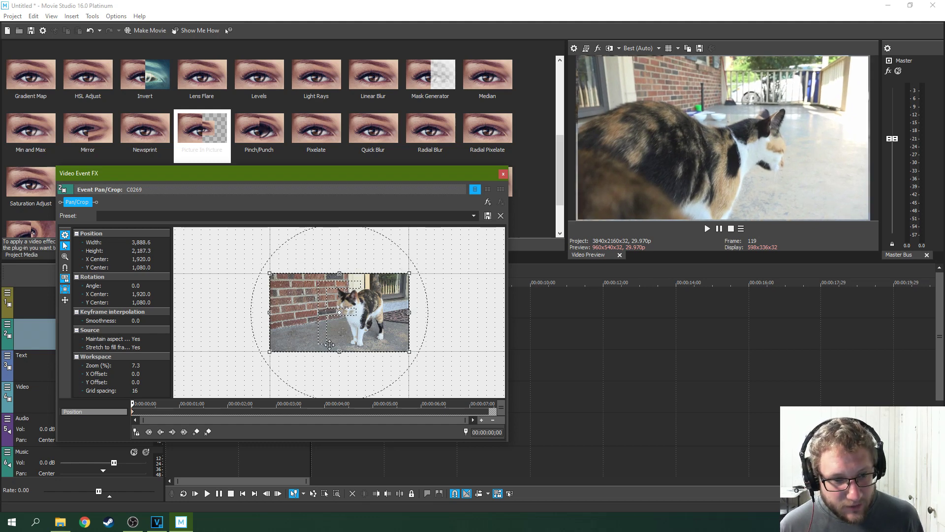
pyautogui.moveTo(409, 274); pyautogui.dragTo(473, 243)
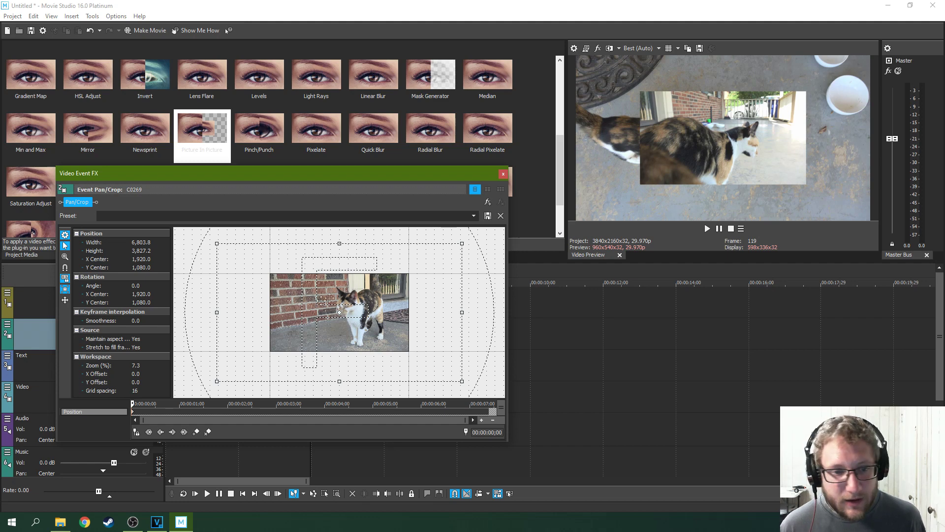
# Zoom C0269's crop tightly in on the cat, to about 818 x 460.
pyautogui.moveTo(463, 236); pyautogui.dragTo(349, 317)
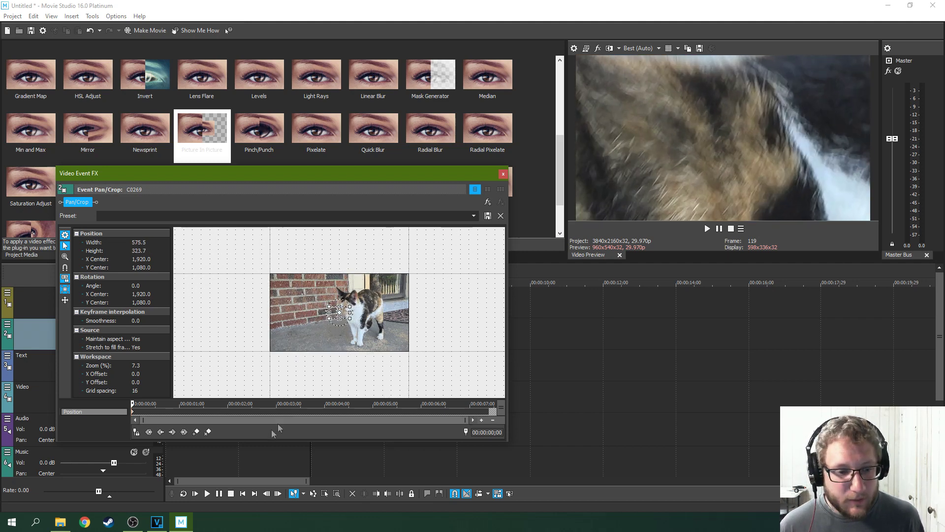
pyautogui.click(233, 457)
pyautogui.moveTo(233, 458); pyautogui.dragTo(206, 465)
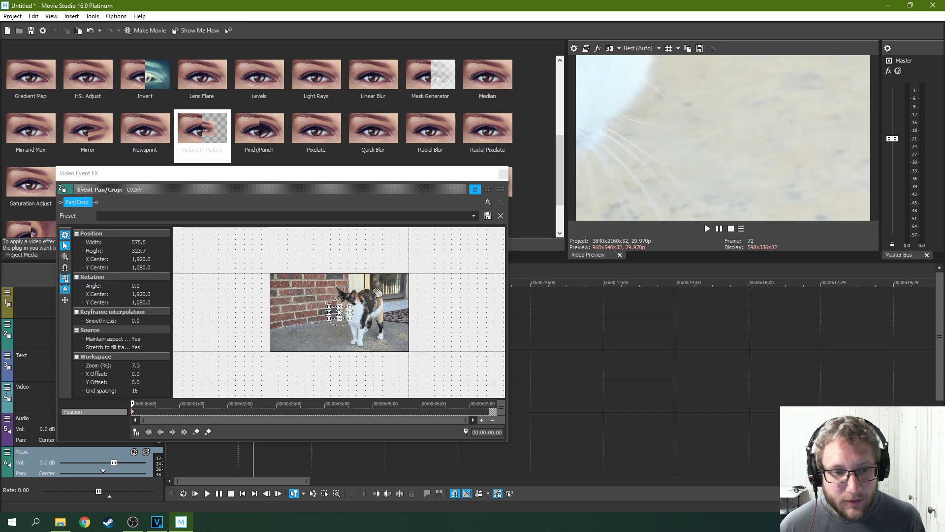
# Shift C0269's close-up crop slightly up and right over the cat.
pyautogui.moveTo(339, 312); pyautogui.dragTo(336, 290)
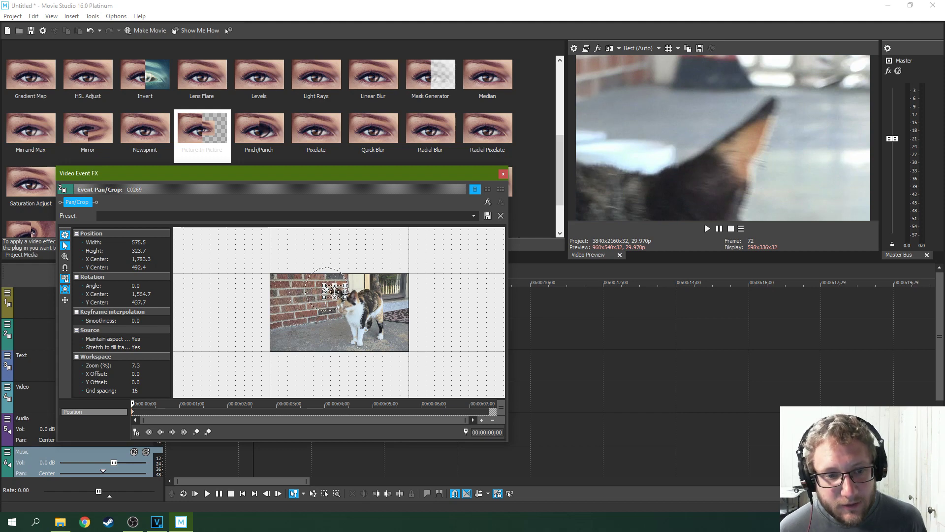
pyautogui.click(343, 290)
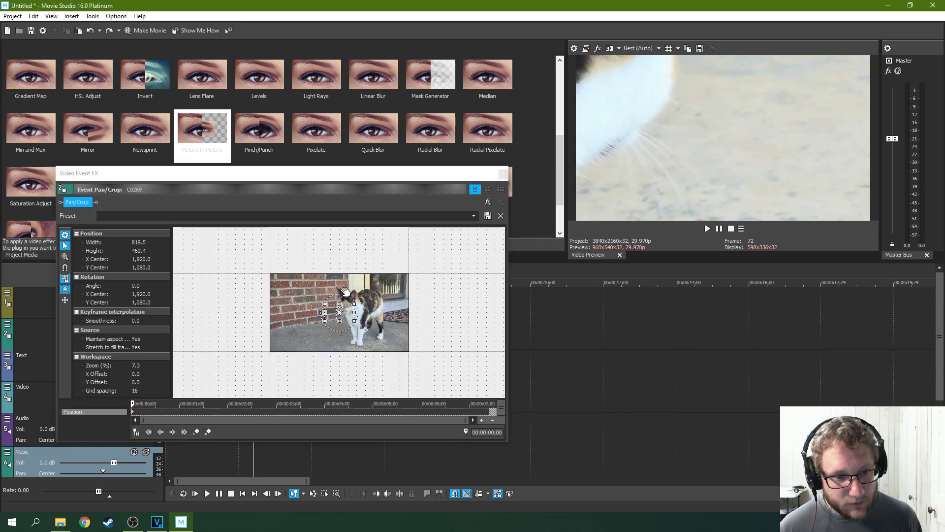
pyautogui.scroll(1, 366, 313)
pyautogui.scroll(2, 365, 312)
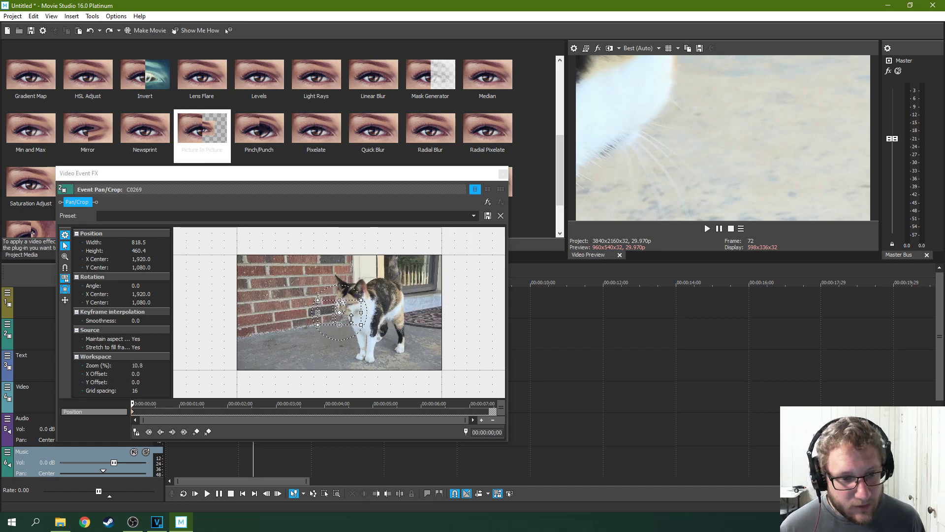
pyautogui.scroll(3, 363, 312)
pyautogui.scroll(2, 362, 311)
pyautogui.moveTo(361, 312); pyautogui.dragTo(370, 304)
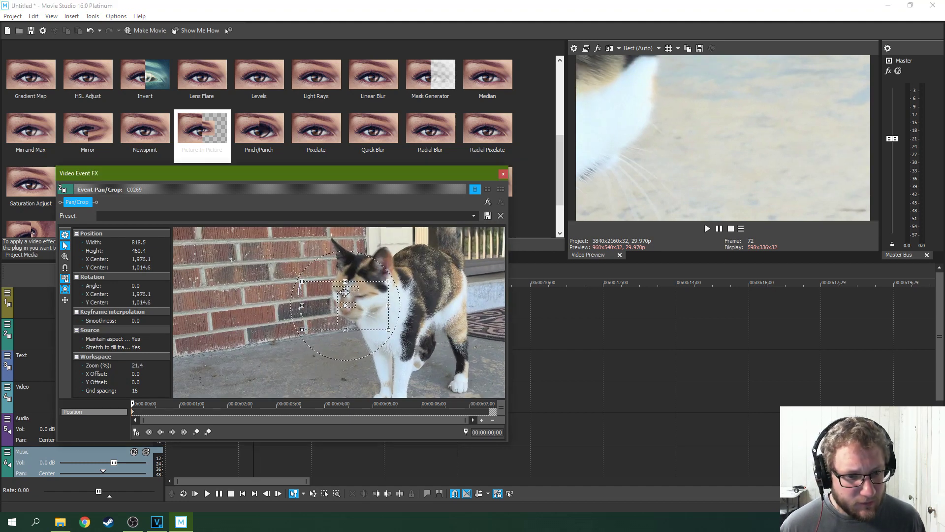
pyautogui.scroll(-3, 362, 315)
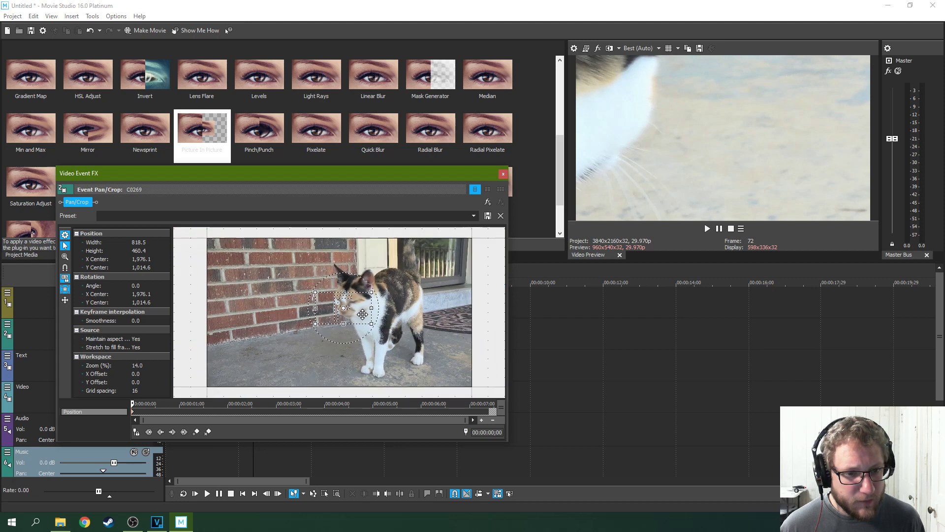
pyautogui.scroll(1, 363, 315)
pyautogui.scroll(1, 378, 295)
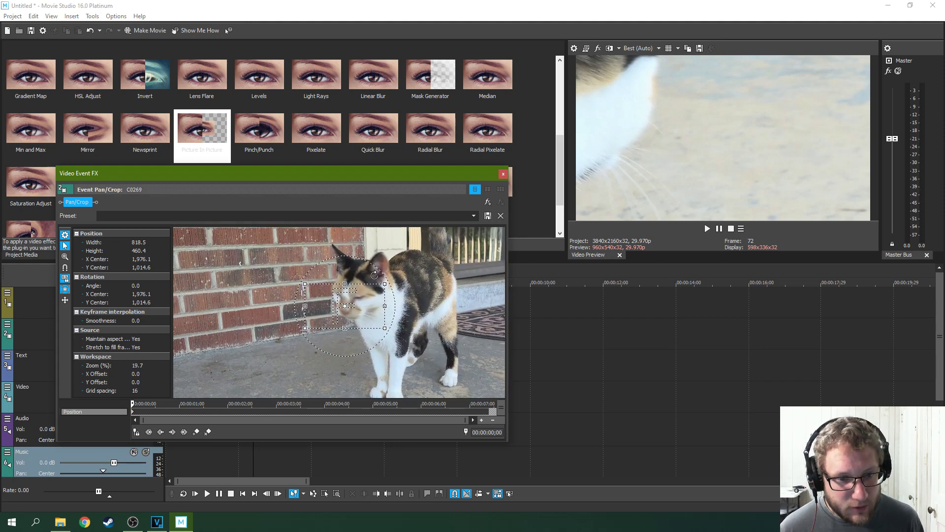
pyautogui.scroll(-4, 374, 276)
# Try C0269 as a small inset picture, then restore it to nearly full frame.
pyautogui.moveTo(362, 295); pyautogui.dragTo(434, 260)
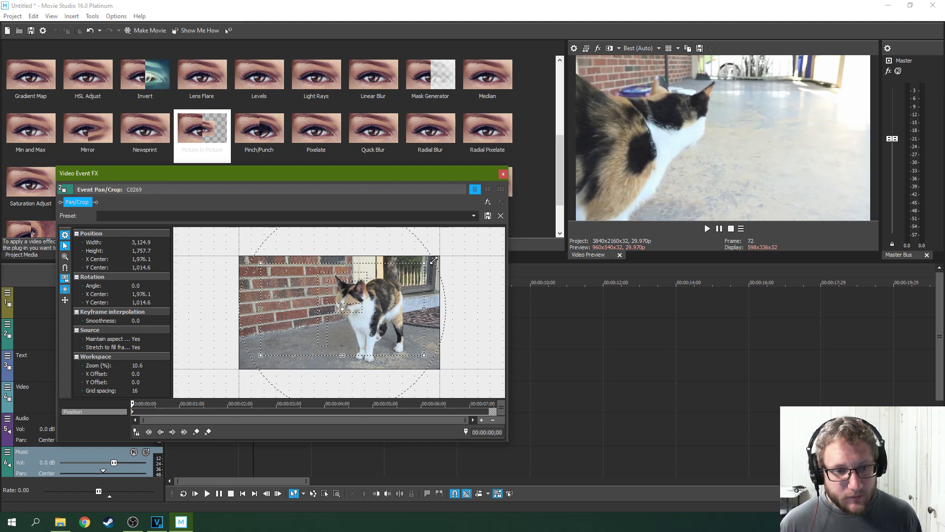
pyautogui.moveTo(434, 259); pyautogui.dragTo(667, 184)
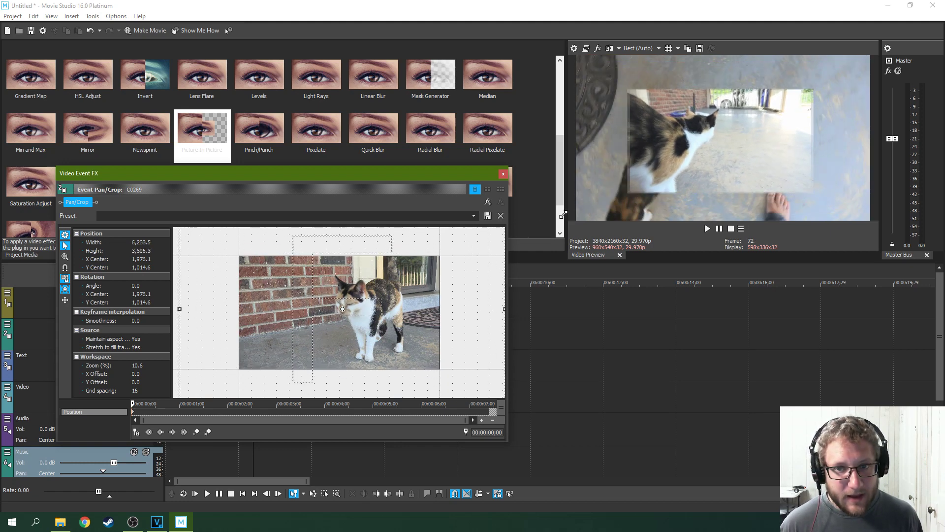
pyautogui.moveTo(428, 287)
pyautogui.mouseDown()
pyautogui.moveTo(307, 224)
pyautogui.moveTo(346, 288)
pyautogui.mouseUp()
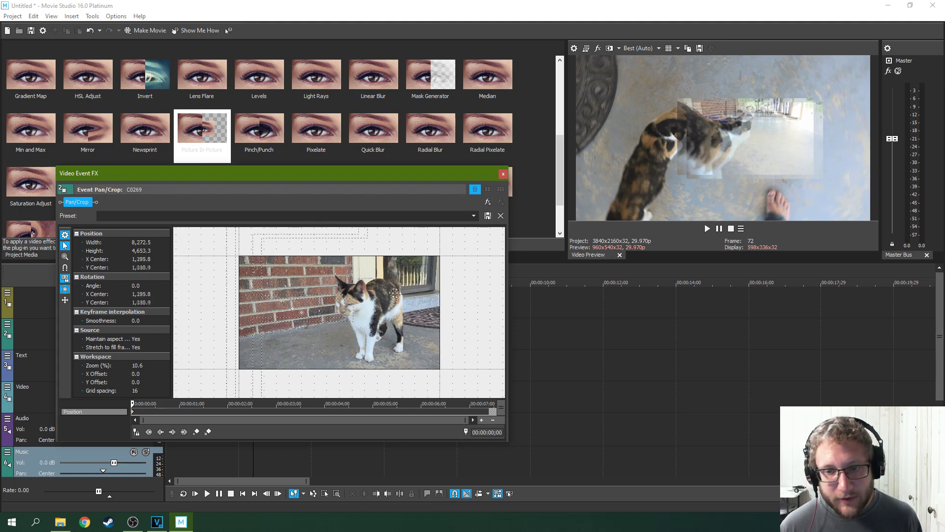
pyautogui.moveTo(347, 289); pyautogui.dragTo(368, 328)
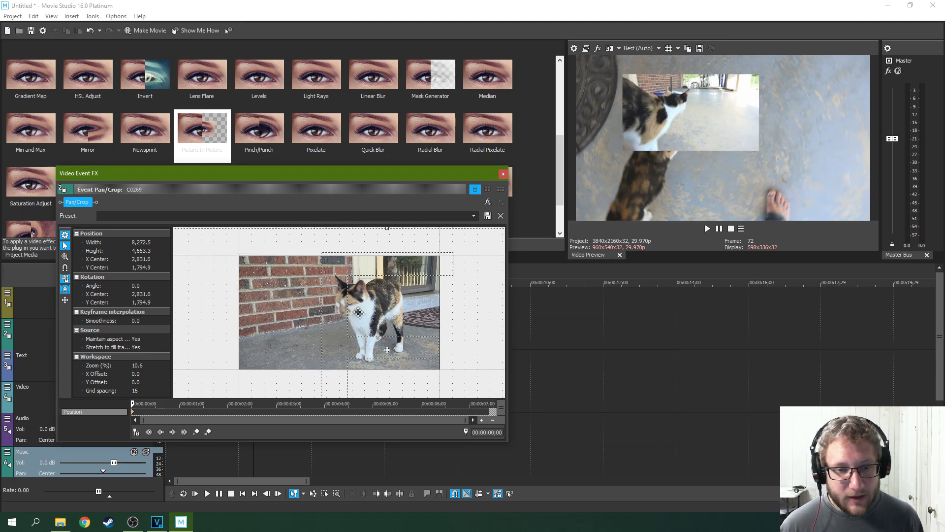
pyautogui.scroll(-1, 381, 242)
pyautogui.moveTo(380, 240); pyautogui.dragTo(365, 307)
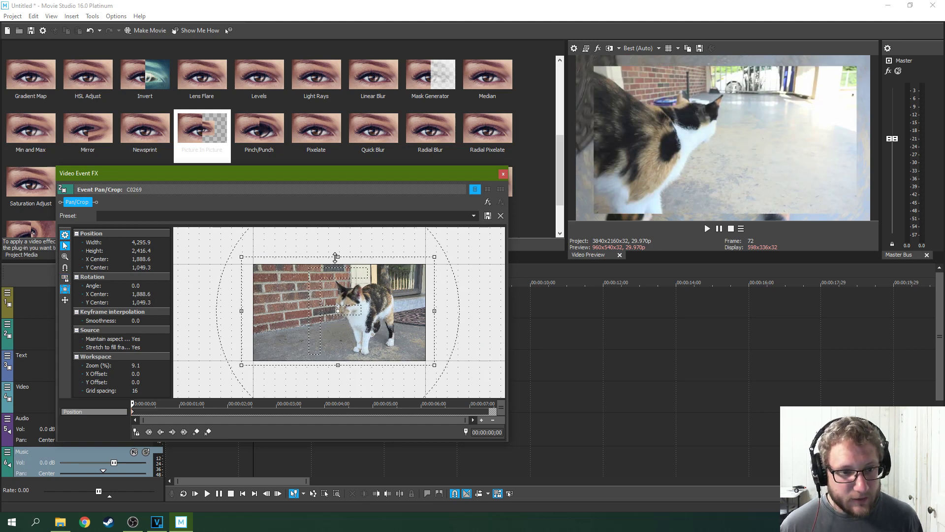
# Resize C0269's crop to a centred wide strip about 3,813 x 1,144 and play it back.
pyautogui.moveTo(338, 255); pyautogui.dragTo(340, 285)
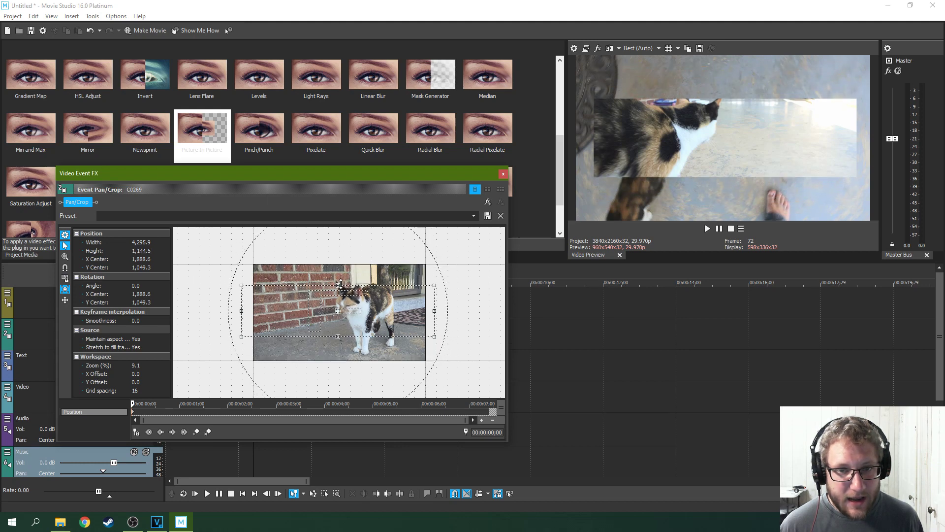
pyautogui.moveTo(244, 311); pyautogui.dragTo(253, 312)
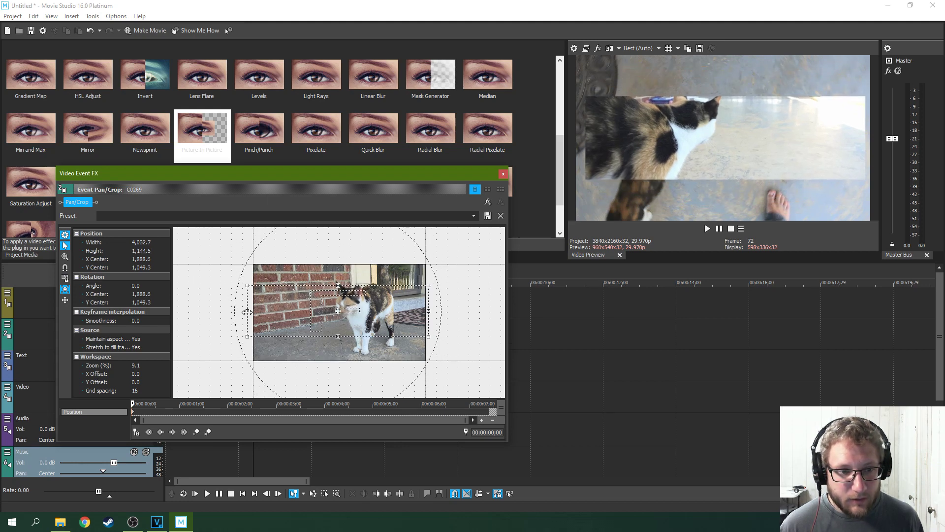
pyautogui.moveTo(253, 312); pyautogui.dragTo(264, 306)
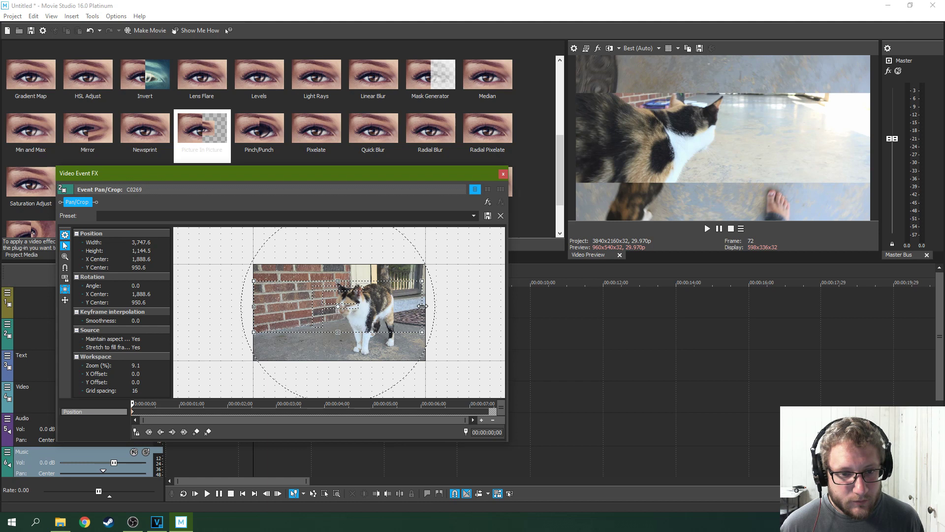
pyautogui.moveTo(423, 306); pyautogui.dragTo(426, 306)
pyautogui.moveTo(349, 308); pyautogui.dragTo(350, 308)
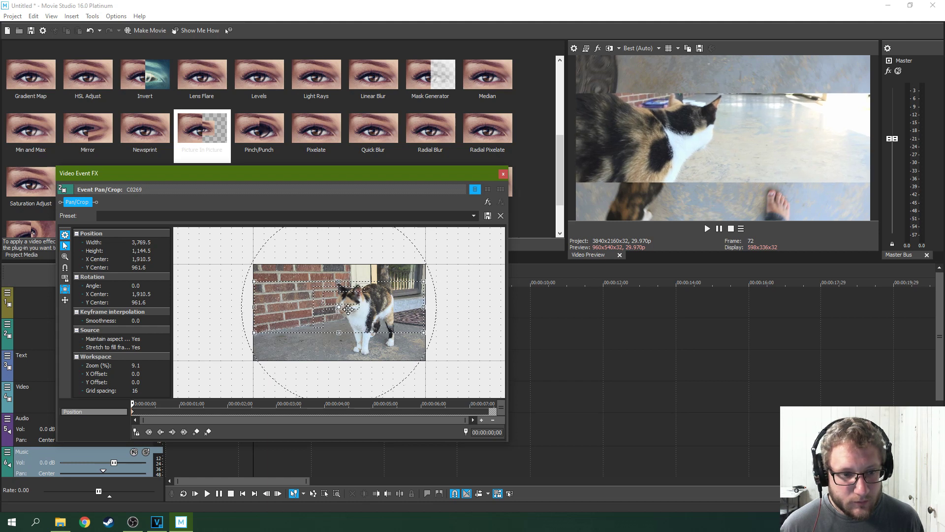
pyautogui.moveTo(256, 307); pyautogui.dragTo(275, 306)
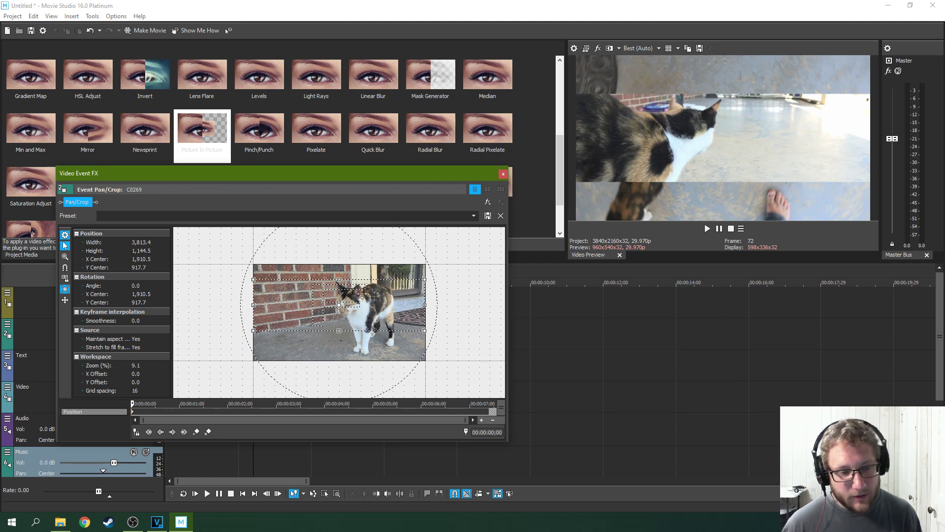
pyautogui.moveTo(347, 304); pyautogui.dragTo(348, 304)
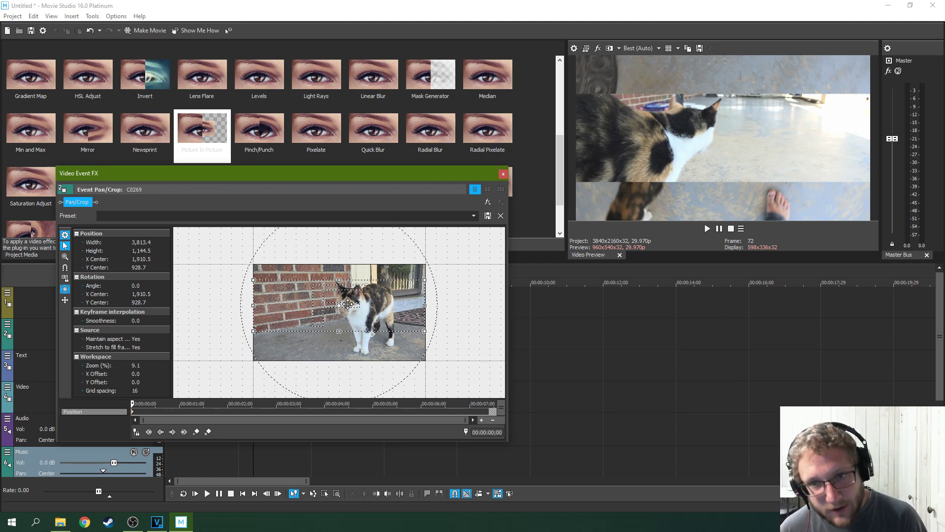
pyautogui.click(225, 461)
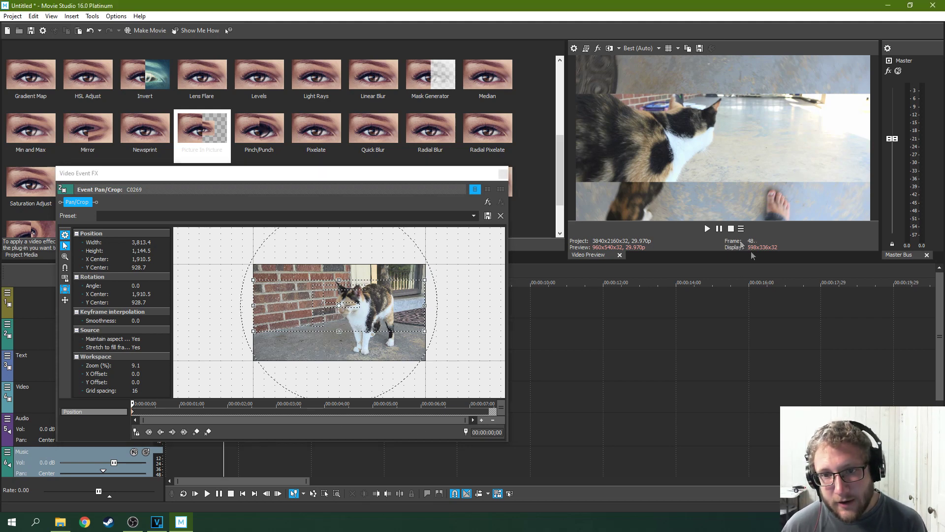
pyautogui.press('space')
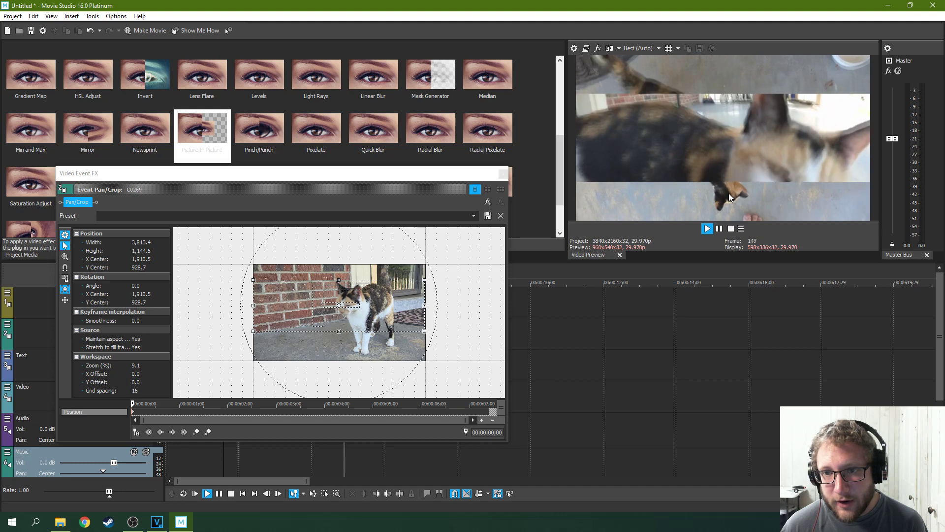
# Stop playback, lower C0269's strip crop slightly, and pick up the Picture In Picture effect.
pyautogui.press('Return')
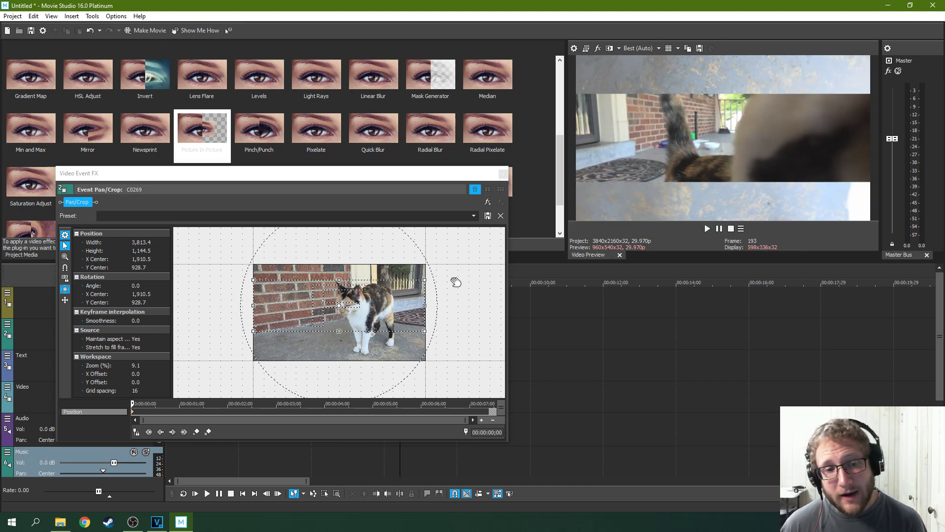
pyautogui.moveTo(394, 307)
pyautogui.mouseDown()
pyautogui.moveTo(346, 283)
pyautogui.moveTo(393, 316)
pyautogui.mouseUp()
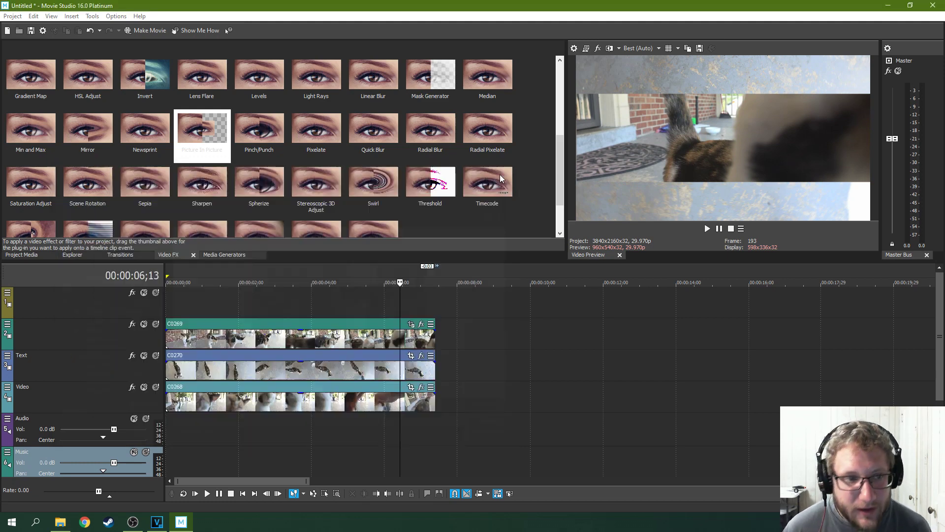
pyautogui.moveTo(202, 130); pyautogui.dragTo(187, 136)
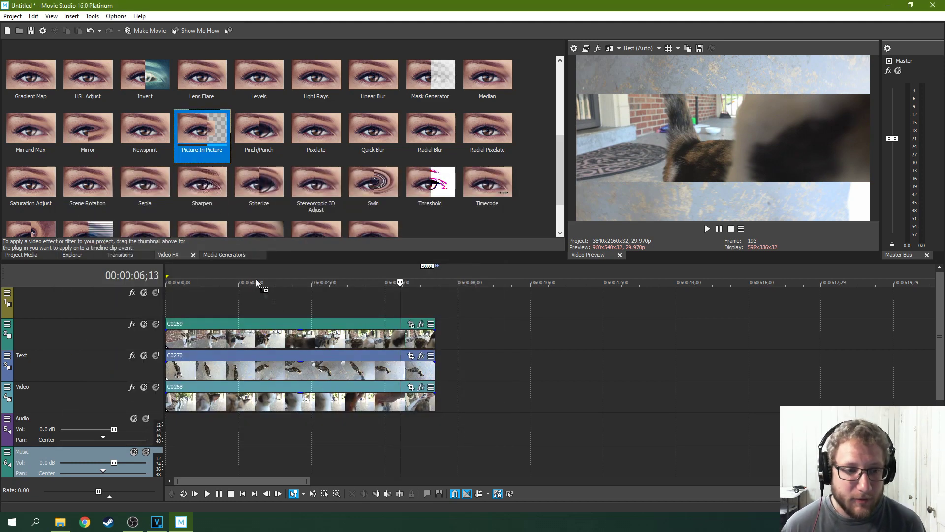
# Apply Picture In Picture to C0269 at about 1.0 scale, raised near the top, then open C0270's Pan/Crop.
pyautogui.moveTo(275, 311); pyautogui.dragTo(281, 323)
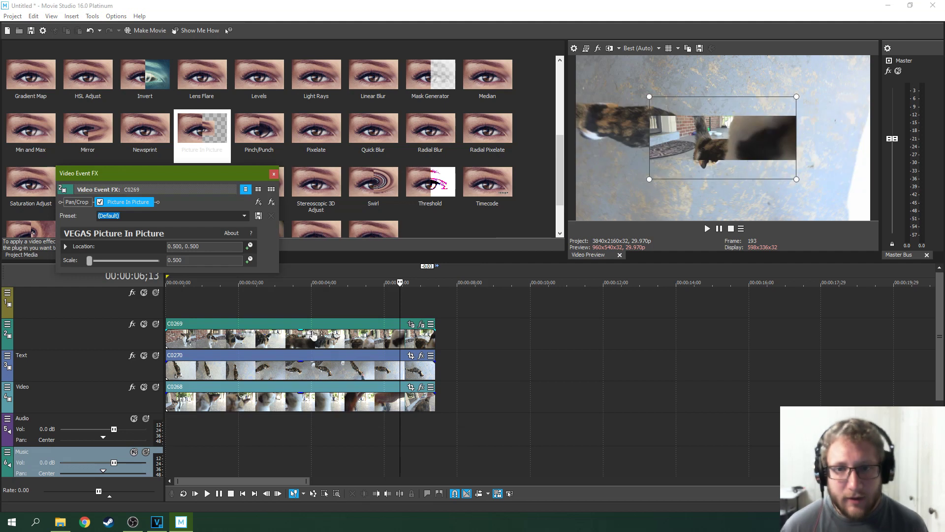
pyautogui.moveTo(649, 179); pyautogui.dragTo(582, 235)
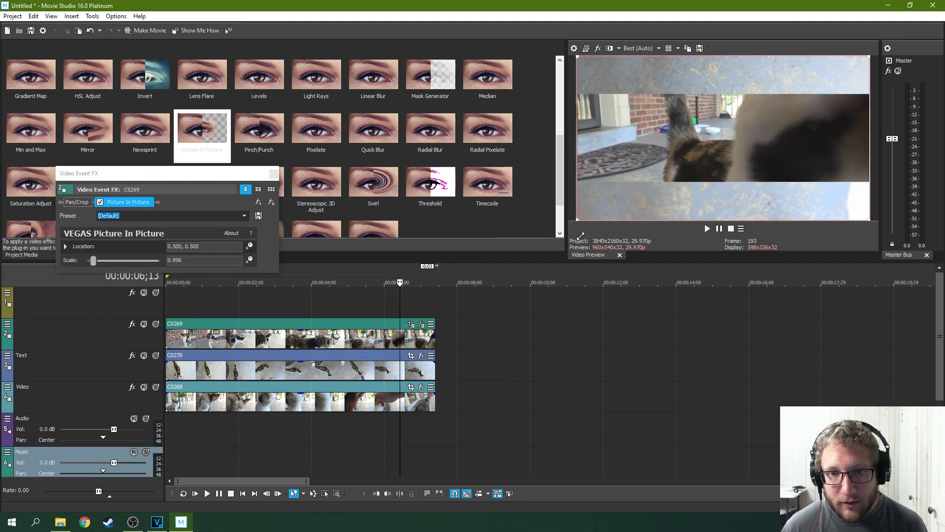
pyautogui.moveTo(630, 130); pyautogui.dragTo(636, 267)
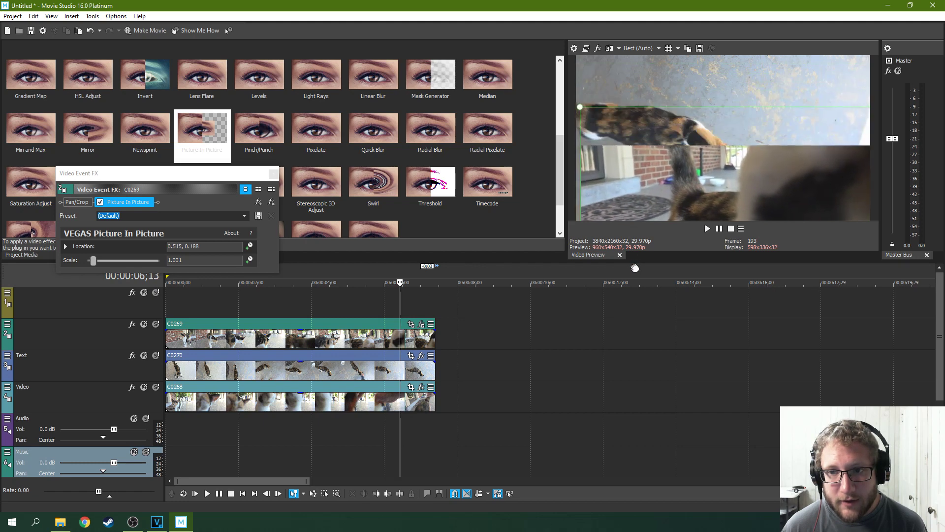
pyautogui.moveTo(635, 267); pyautogui.dragTo(627, 266)
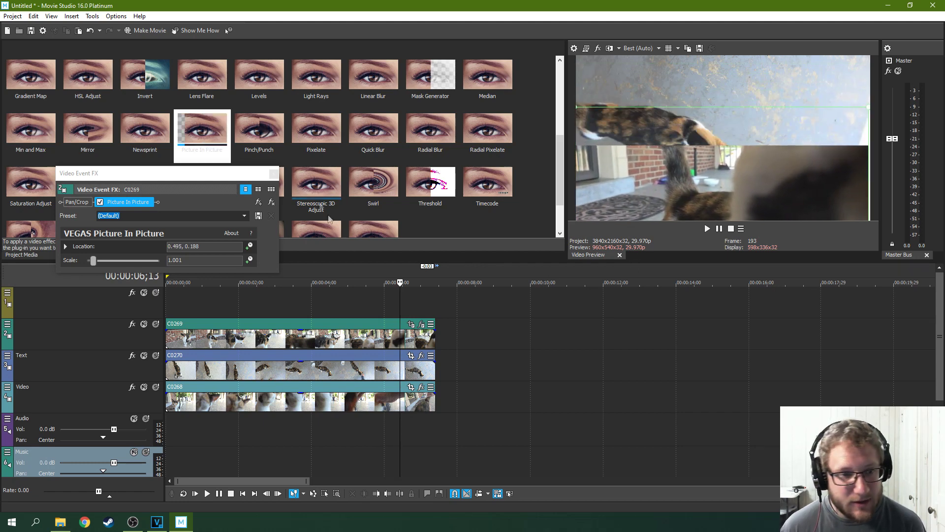
pyautogui.click(273, 175)
pyautogui.click(411, 355)
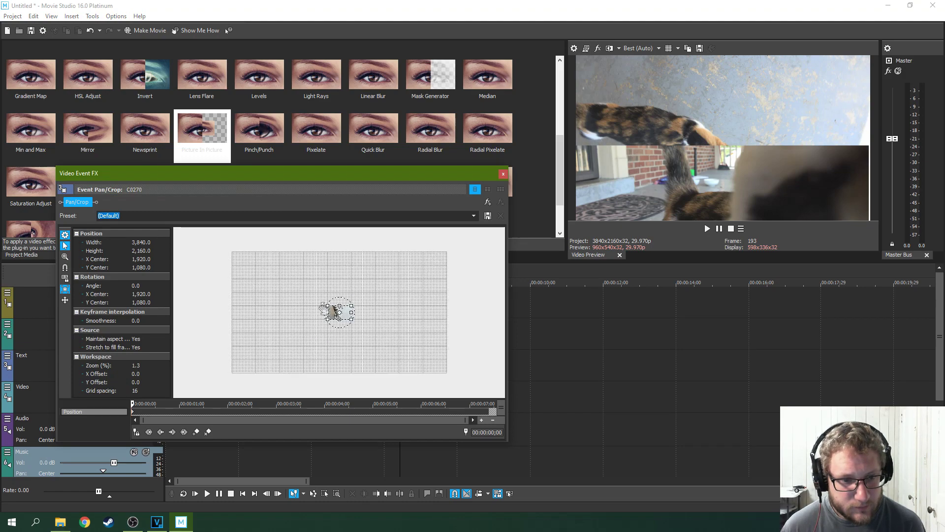
# Crop C0270 to a shorter horizontal band in Pan/Crop.
pyautogui.scroll(2, 336, 302)
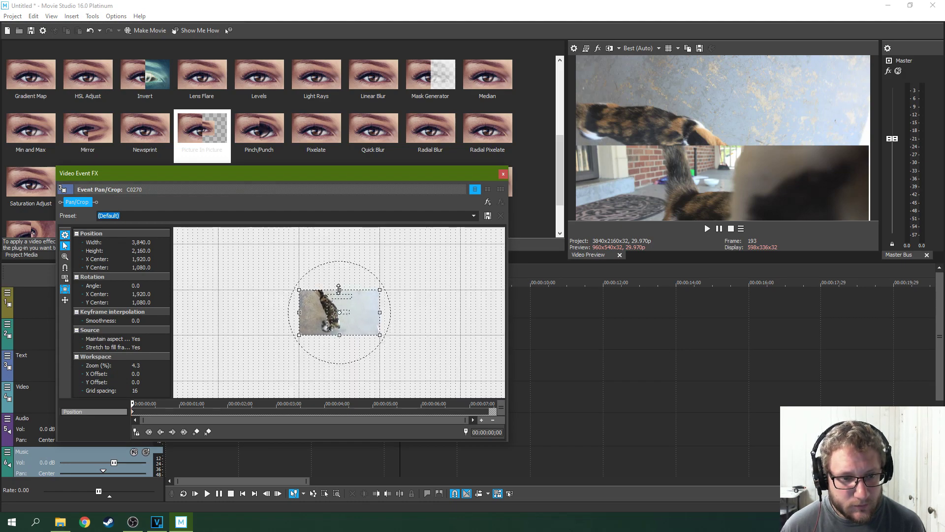
pyautogui.moveTo(339, 289); pyautogui.dragTo(338, 305)
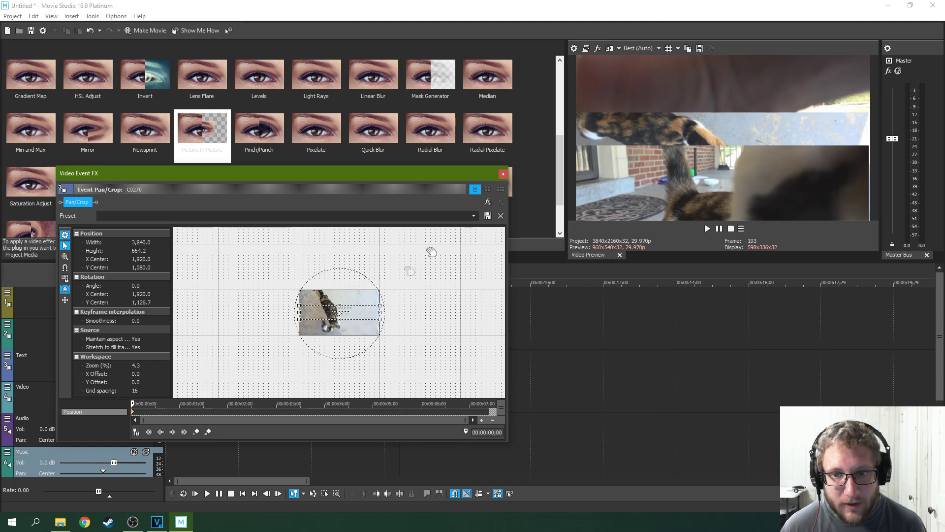
pyautogui.click(503, 174)
# Apply Picture In Picture to C0270 at about 1.03 scale, placed below the top strip.
pyautogui.moveTo(202, 131); pyautogui.dragTo(338, 368)
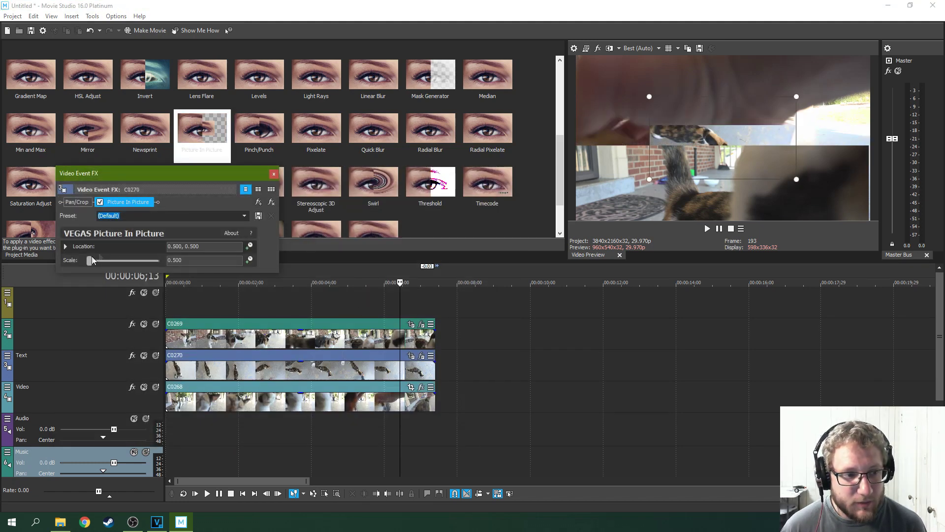
pyautogui.moveTo(92, 261); pyautogui.dragTo(96, 262)
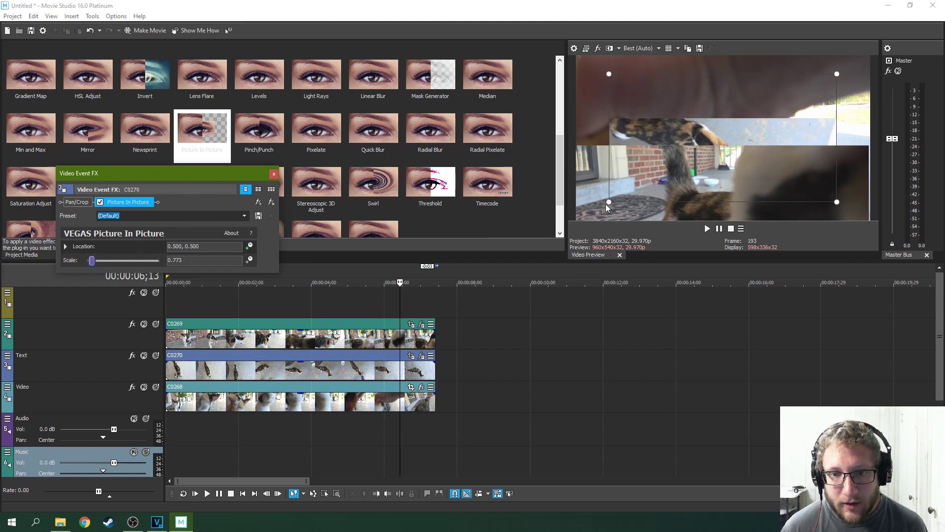
pyautogui.moveTo(607, 203)
pyautogui.mouseDown()
pyautogui.moveTo(612, 213)
pyautogui.moveTo(634, 182)
pyautogui.mouseUp()
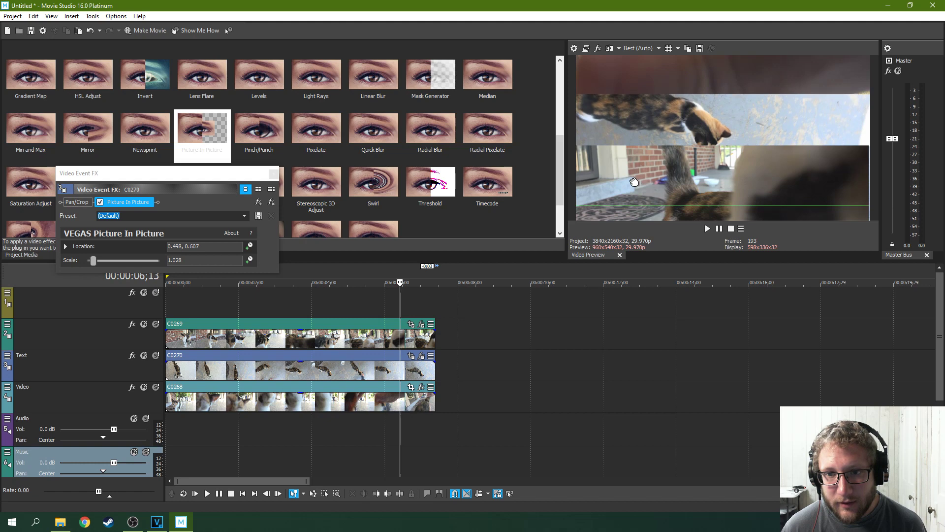
pyautogui.click(407, 395)
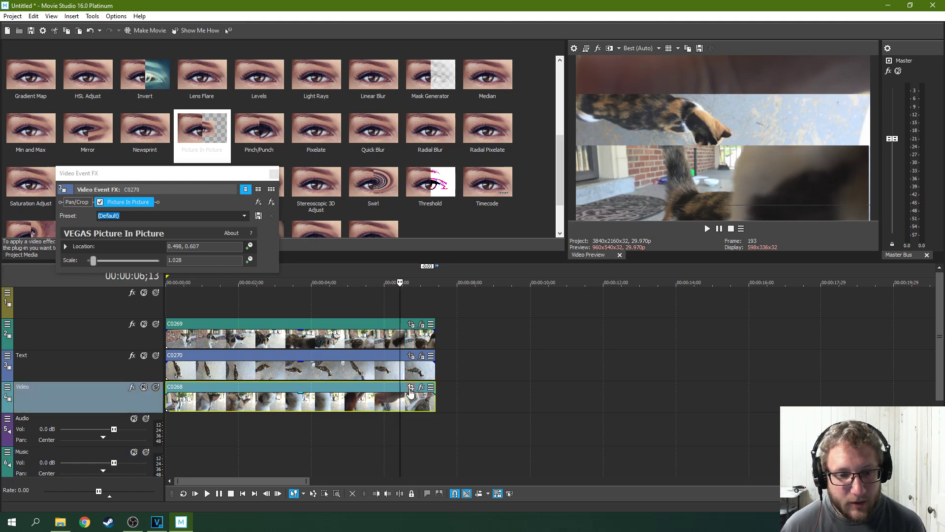
# Crop C0268 down to a horizontal band in Pan/Crop.
pyautogui.click(411, 389)
pyautogui.scroll(2, 340, 313)
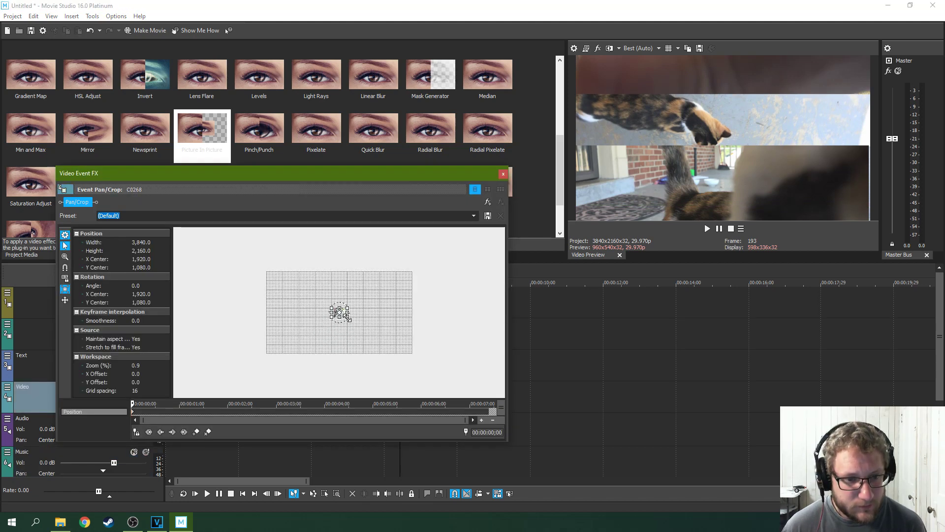
pyautogui.scroll(2, 342, 315)
pyautogui.scroll(2, 344, 316)
pyautogui.scroll(2, 346, 318)
pyautogui.scroll(1, 346, 317)
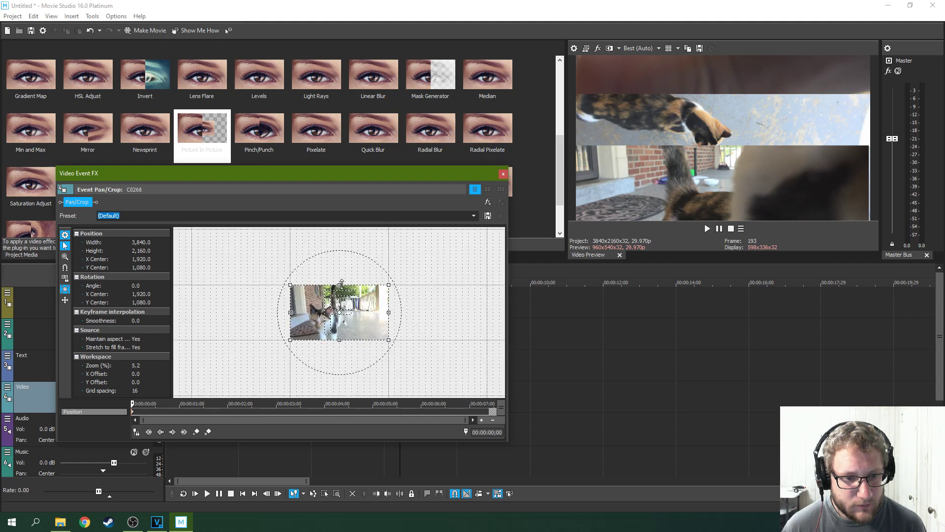
pyautogui.moveTo(340, 290); pyautogui.dragTo(343, 316)
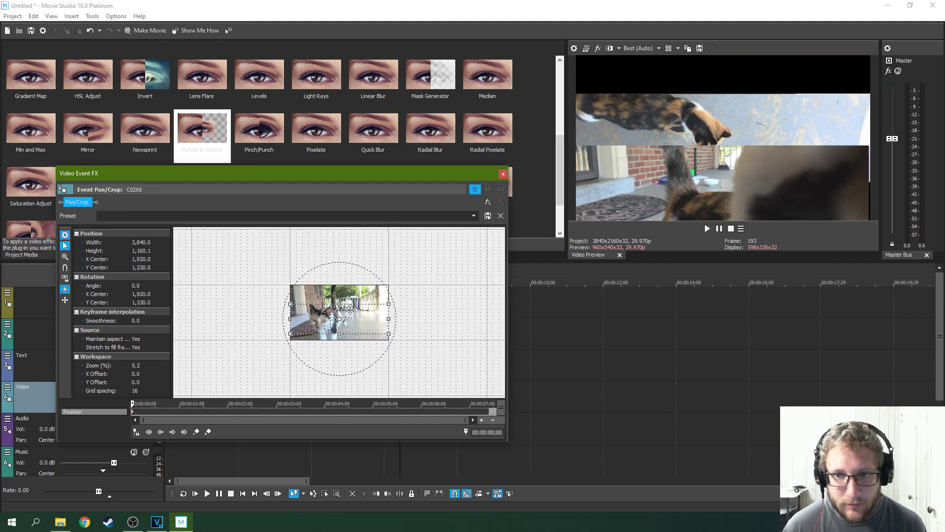
pyautogui.click(503, 173)
# Play back the stacked cat strips from near the start to check them.
pyautogui.click(238, 431)
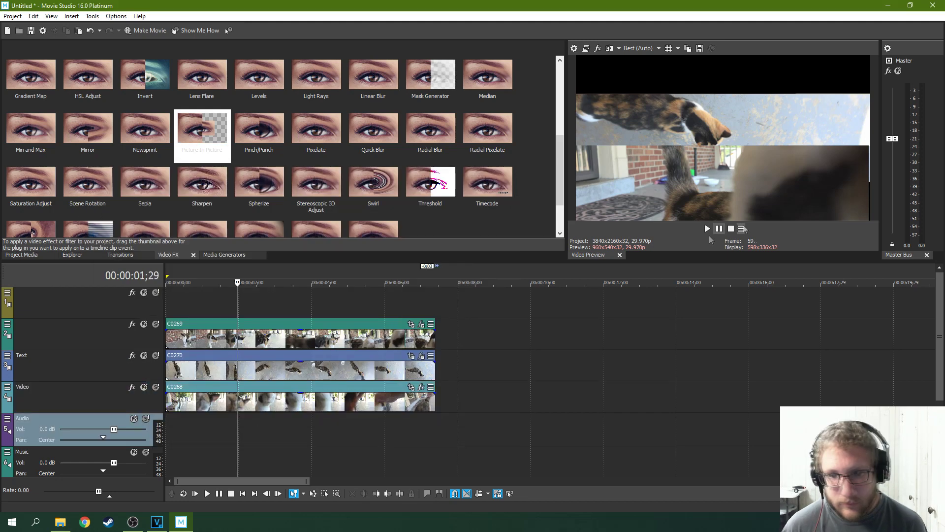
pyautogui.click(707, 228)
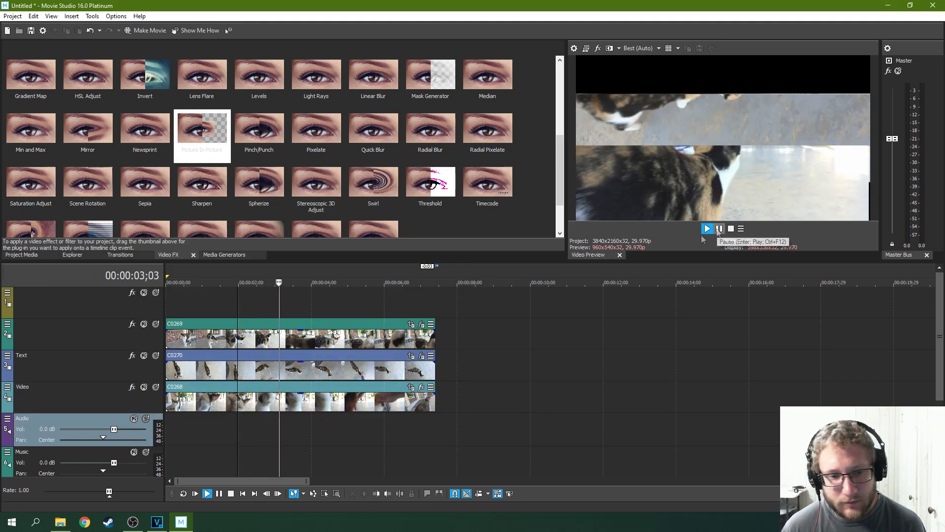
pyautogui.click(719, 228)
# Apply Picture In Picture to C0268 and place its strip in the lower frame.
pyautogui.moveTo(202, 133); pyautogui.dragTo(294, 394)
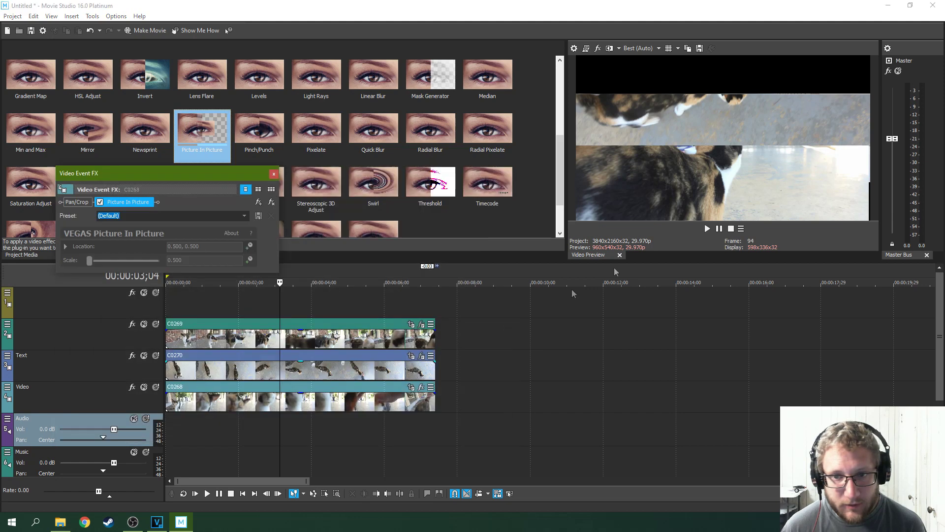
pyautogui.moveTo(642, 182)
pyautogui.mouseDown()
pyautogui.moveTo(642, 143)
pyautogui.moveTo(573, 183)
pyautogui.mouseUp()
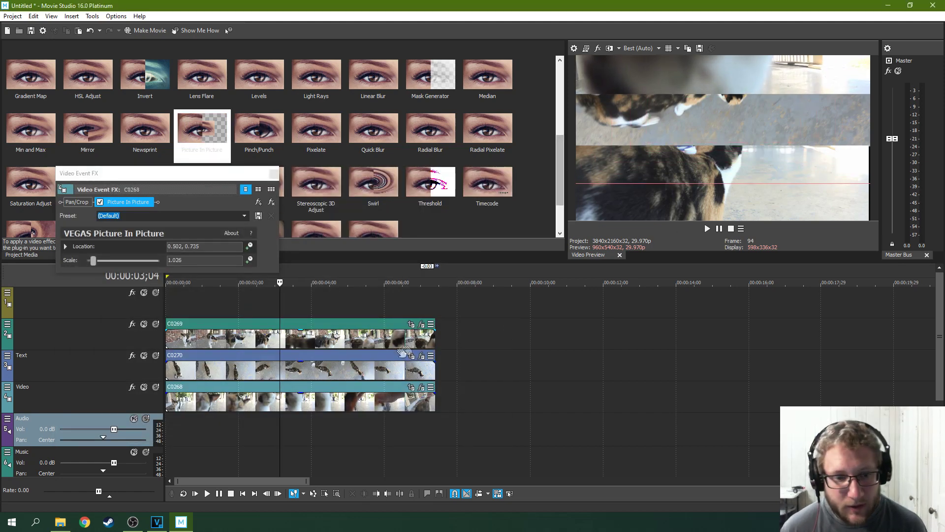
pyautogui.click(378, 338)
# Raise C0269's Picture In Picture strip to the top edge, Location about 0.497, 0.140.
pyautogui.click(414, 328)
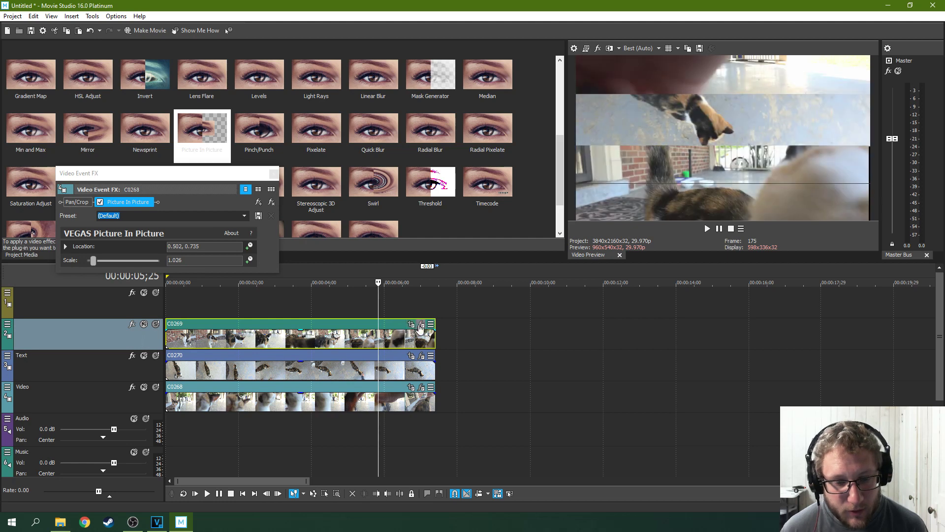
pyautogui.moveTo(672, 172); pyautogui.dragTo(673, 166)
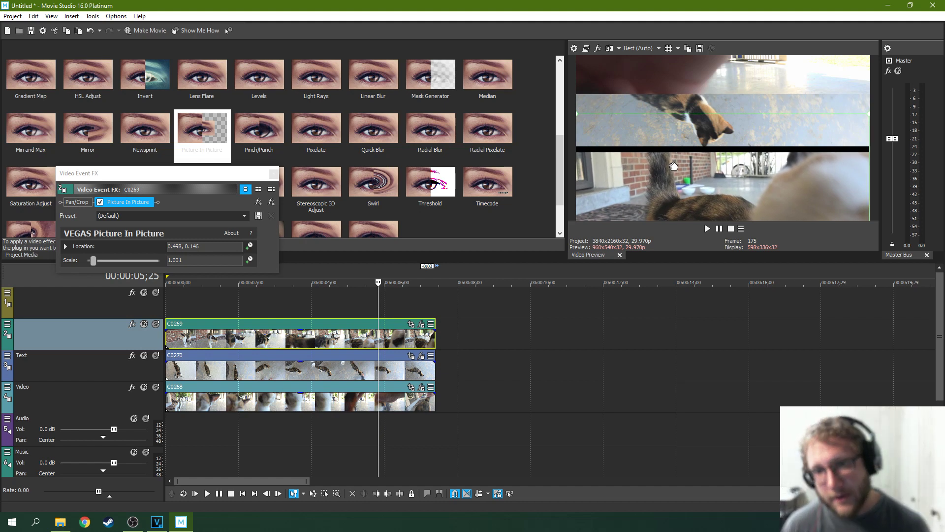
pyautogui.moveTo(673, 166); pyautogui.dragTo(711, 156)
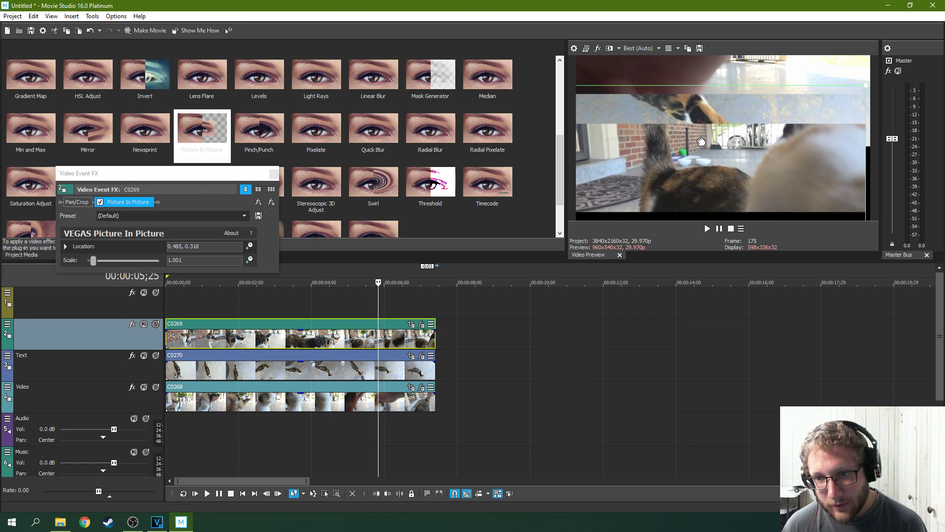
pyautogui.moveTo(710, 155); pyautogui.dragTo(703, 149)
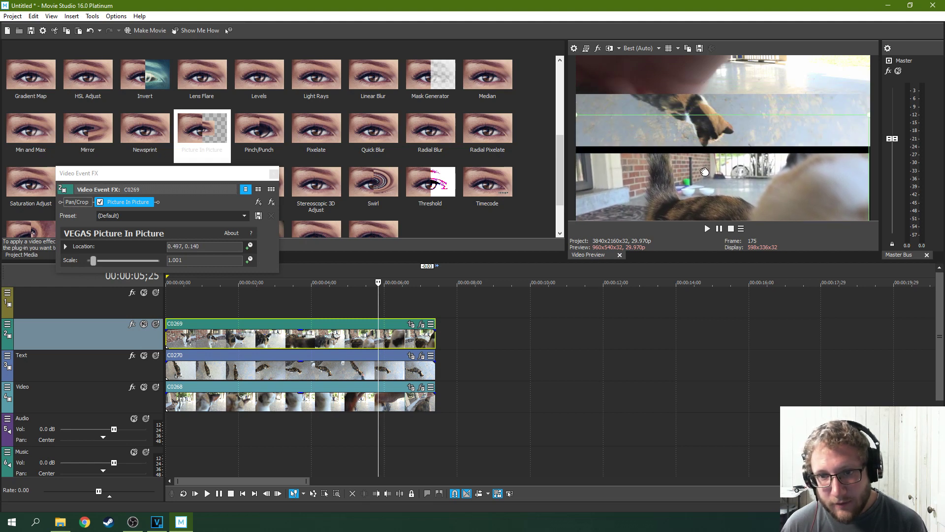
# Add a Solid Color generator event on the bottom track.
pyautogui.click(273, 174)
pyautogui.click(203, 254)
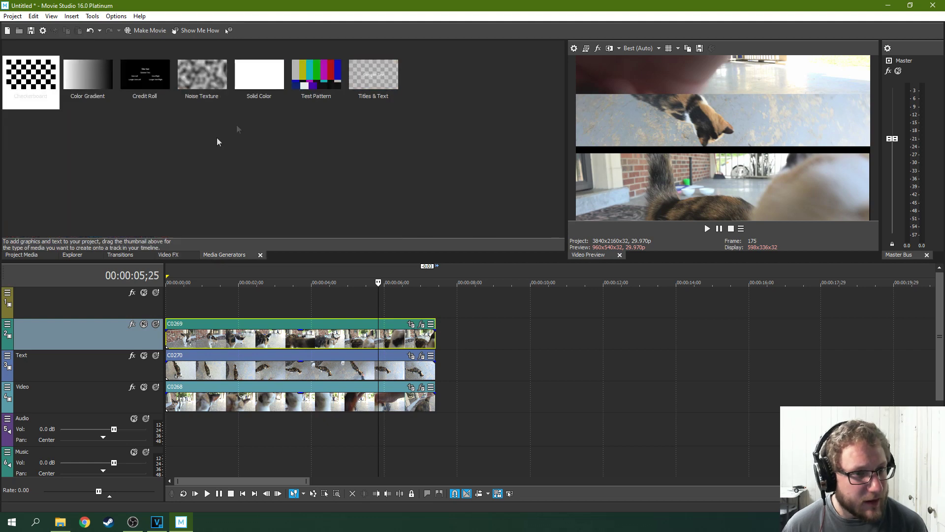
pyautogui.moveTo(259, 79); pyautogui.dragTo(312, 292)
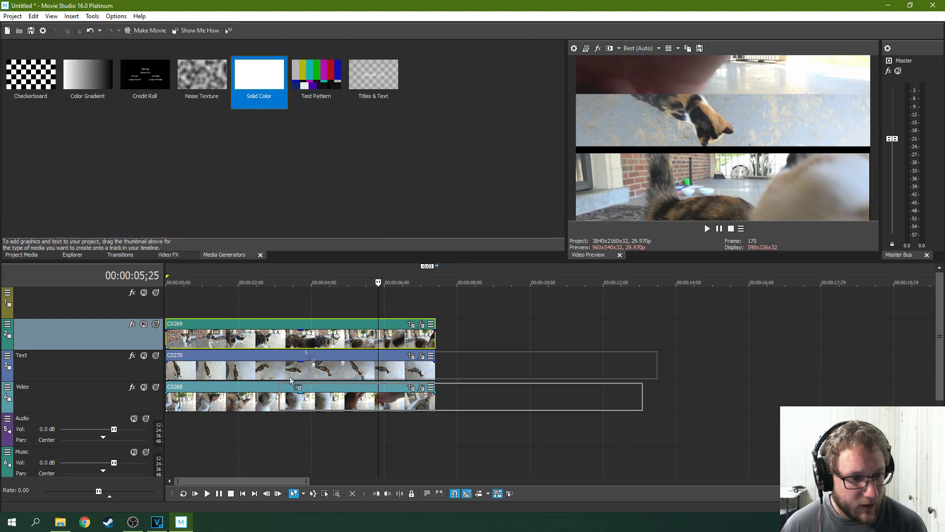
pyautogui.moveTo(357, 311); pyautogui.dragTo(458, 394)
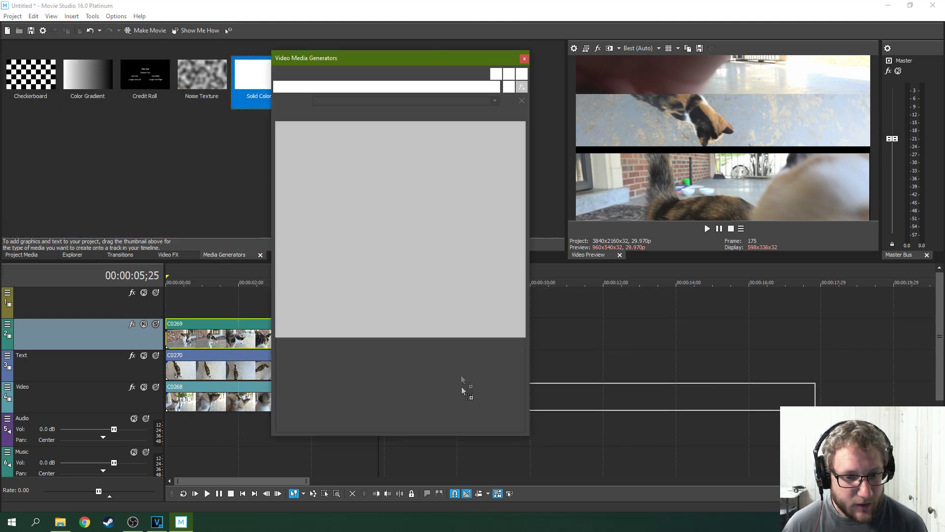
# Move the three cat clips up one track and slide the solid colour to 00:00:00.
pyautogui.moveTo(185, 342)
pyautogui.mouseDown()
pyautogui.moveTo(182, 300)
pyautogui.moveTo(190, 329)
pyautogui.mouseUp()
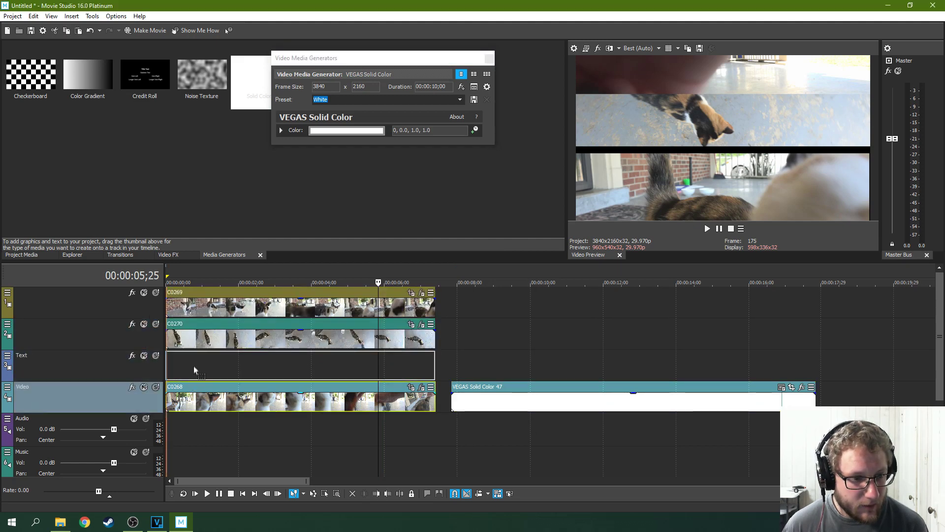
pyautogui.moveTo(194, 388); pyautogui.dragTo(196, 370)
pyautogui.moveTo(472, 387); pyautogui.dragTo(229, 406)
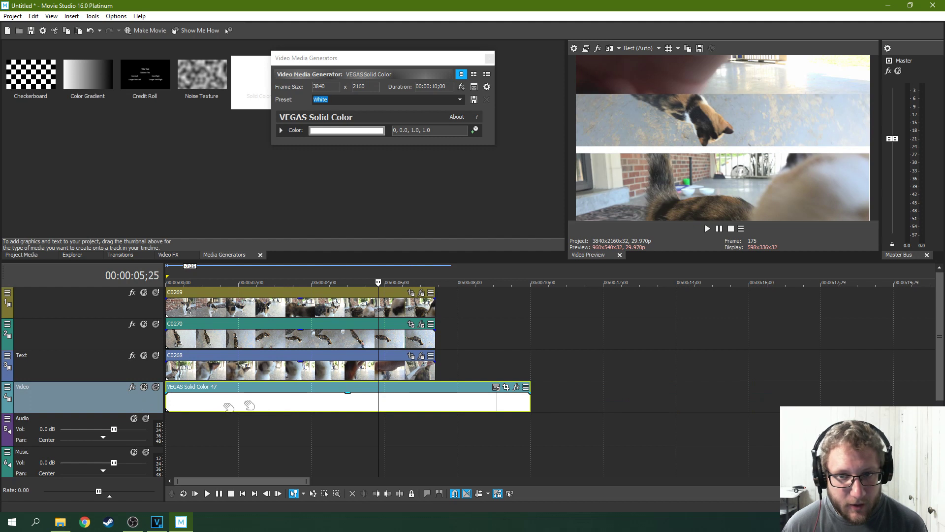
pyautogui.click(494, 392)
# Change the solid background colour to hot pink, about HSV 315, 0.82, 1.0.
pyautogui.click(497, 388)
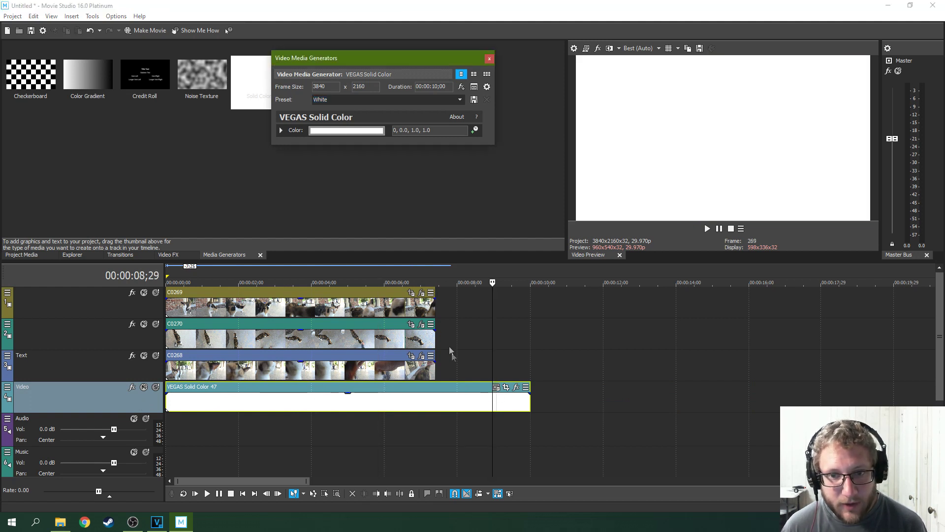
pyautogui.click(347, 130)
pyautogui.click(352, 166)
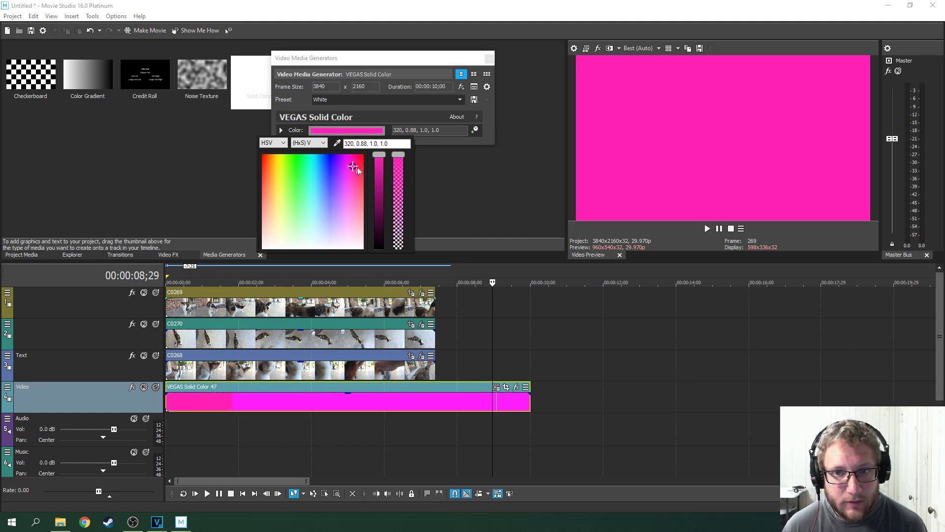
pyautogui.click(315, 400)
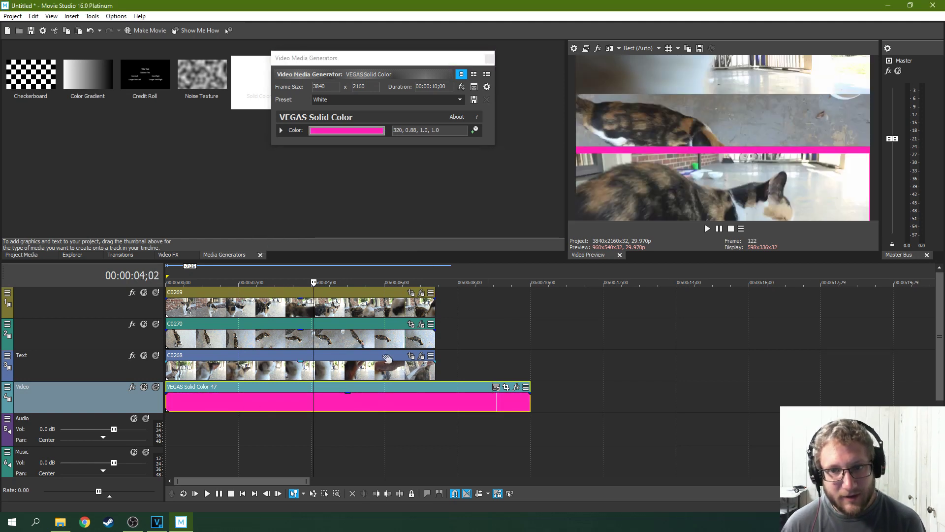
pyautogui.click(361, 131)
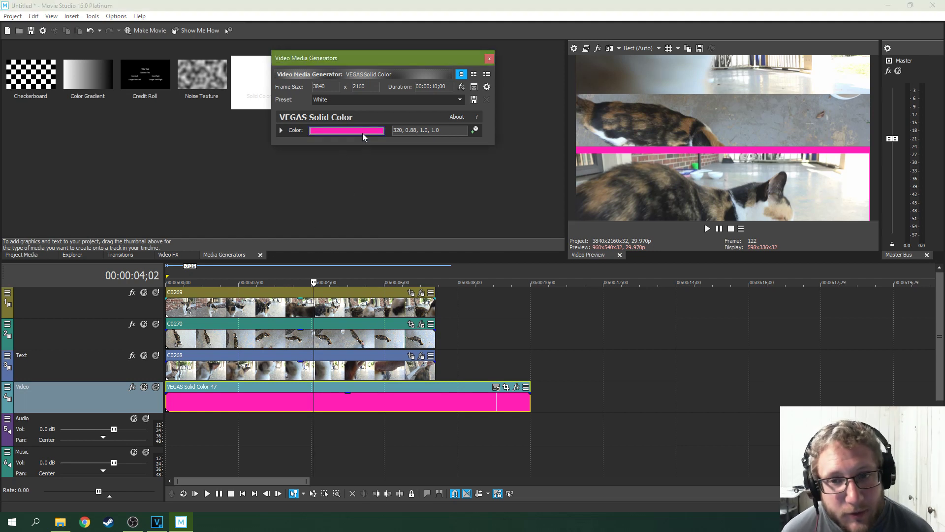
pyautogui.moveTo(352, 165); pyautogui.dragTo(344, 175)
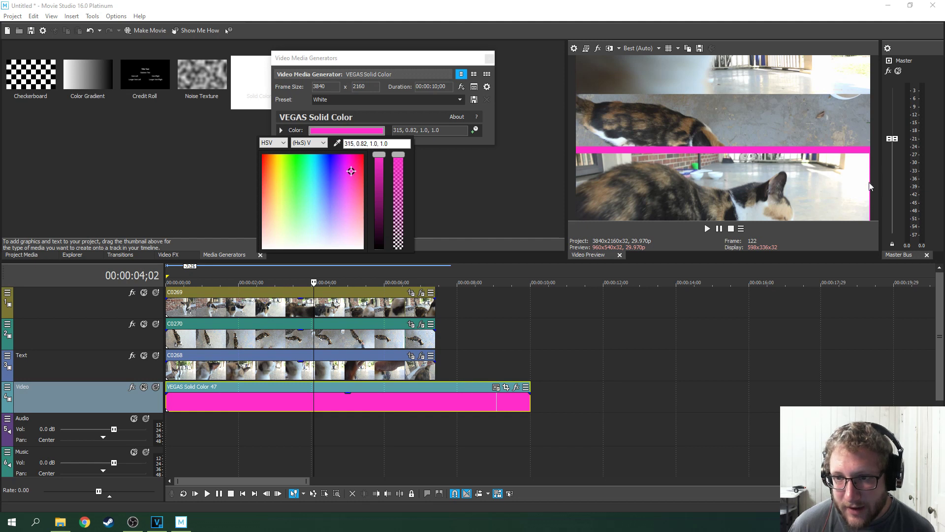
pyautogui.click(869, 209)
# Nudge C0268's Picture In Picture strip and move C0270 and C0269 to start near 7 seconds.
pyautogui.click(422, 355)
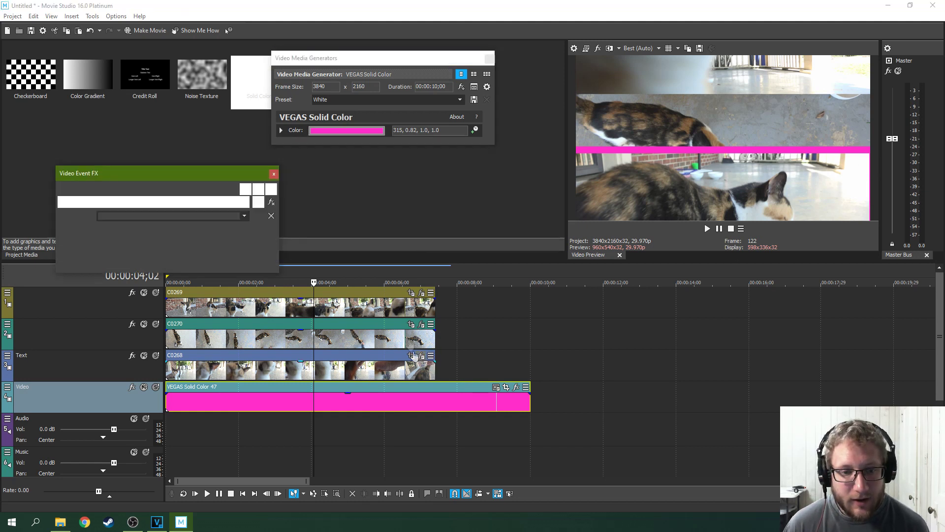
pyautogui.moveTo(755, 185); pyautogui.dragTo(757, 174)
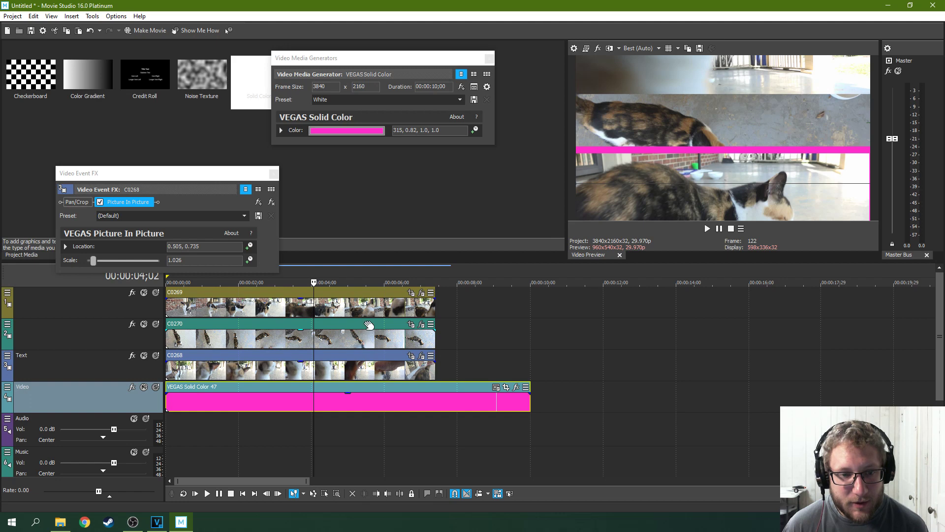
pyautogui.moveTo(368, 325); pyautogui.dragTo(485, 326)
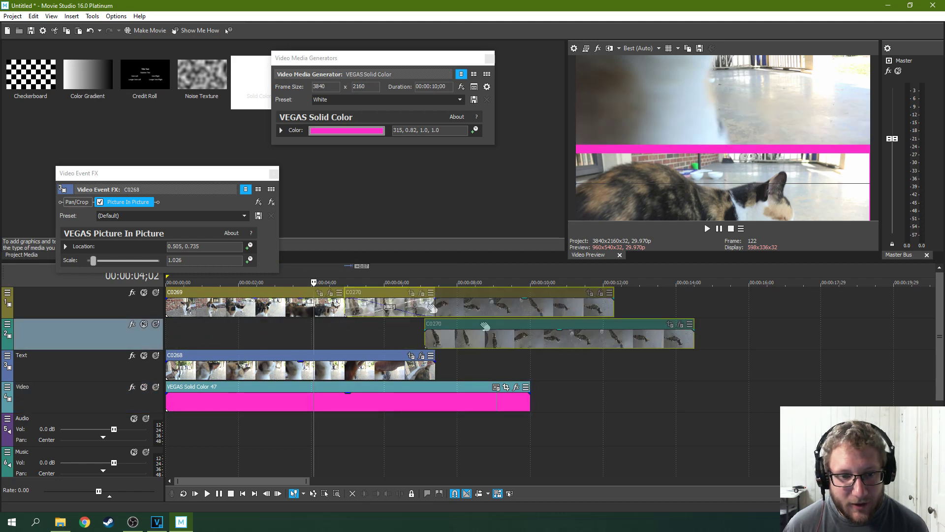
pyautogui.moveTo(363, 294); pyautogui.dragTo(623, 294)
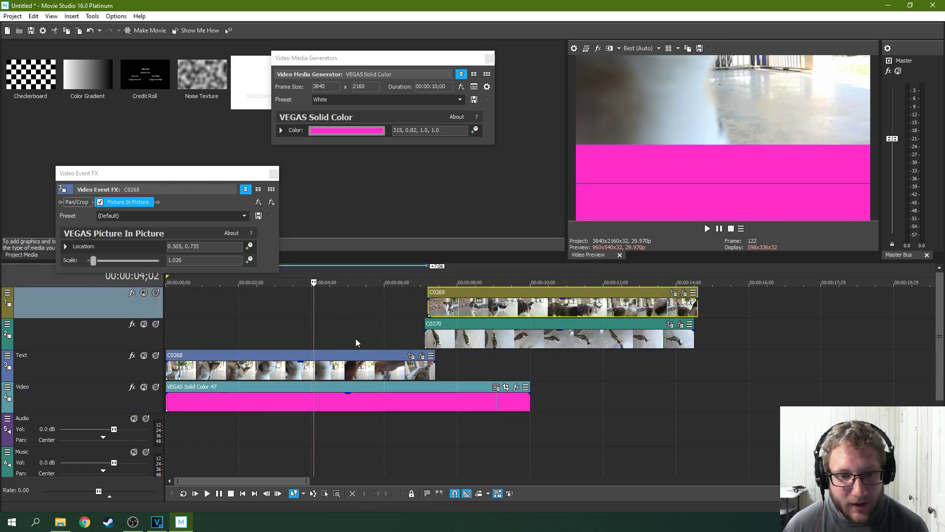
pyautogui.click(355, 339)
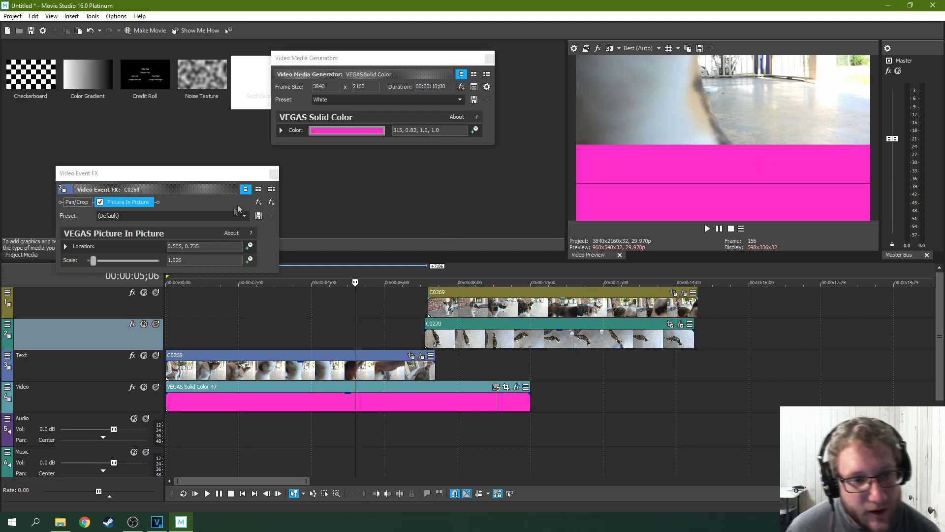
# Close the generator and Event FX windows and return C0270 and C0269 to 00:00:00.
pyautogui.click(488, 59)
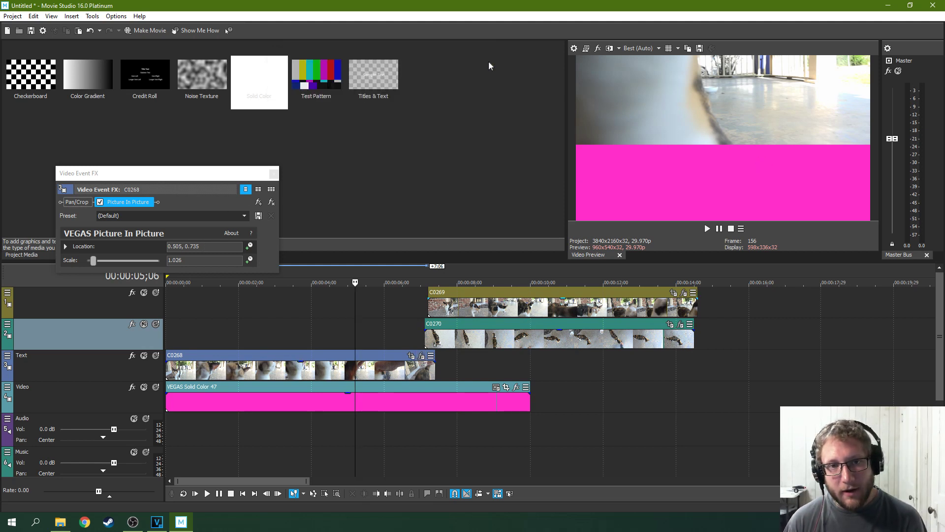
pyautogui.click(274, 173)
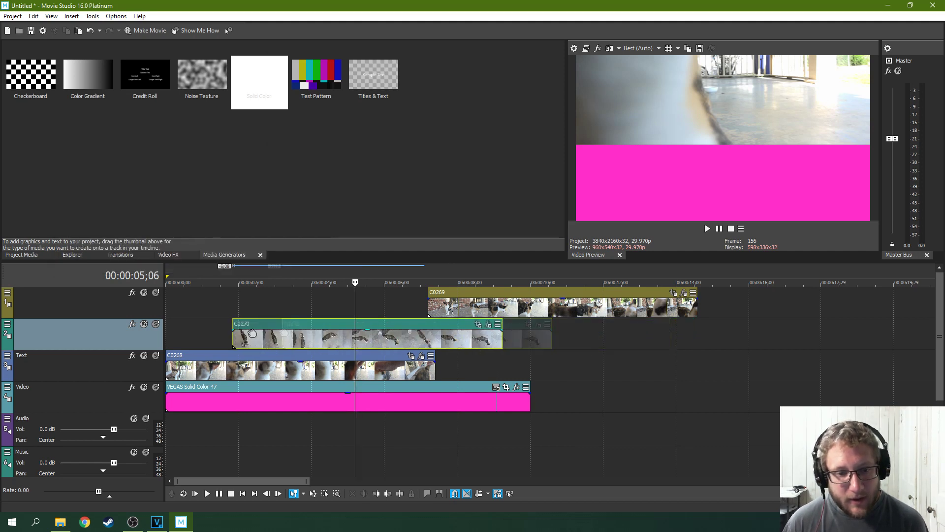
pyautogui.moveTo(477, 340); pyautogui.dragTo(218, 340)
pyautogui.moveTo(477, 307); pyautogui.dragTo(233, 308)
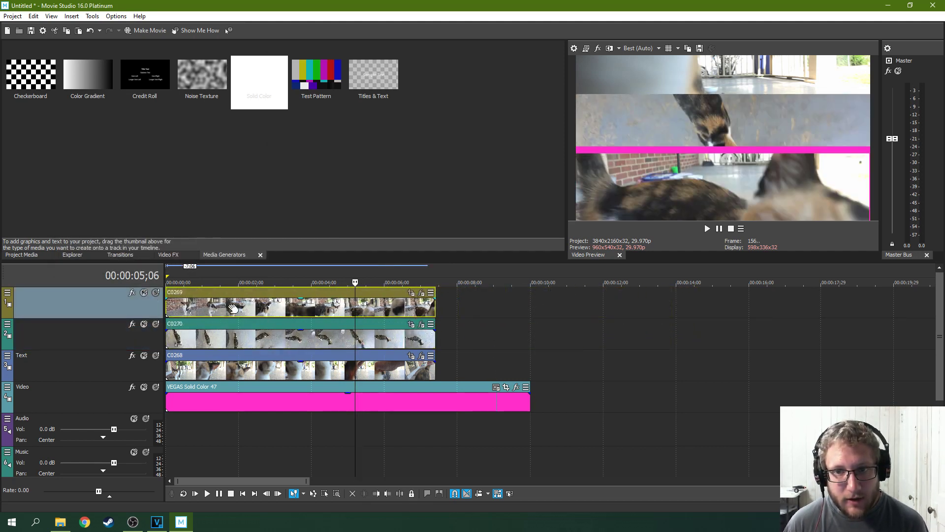
# Browse the Video FX gallery and pick up the Cookie Cutter effect.
pyautogui.click(162, 255)
pyautogui.scroll(-1, 177, 209)
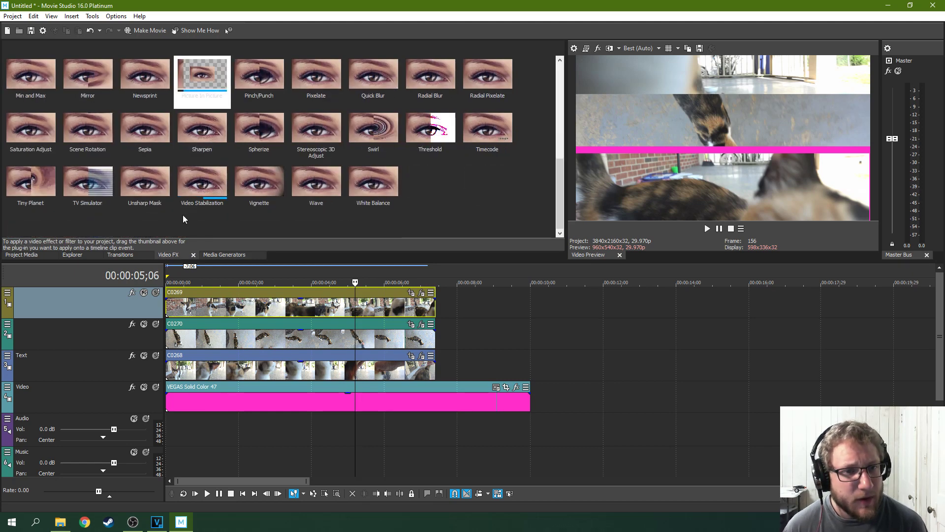
pyautogui.scroll(1, 236, 196)
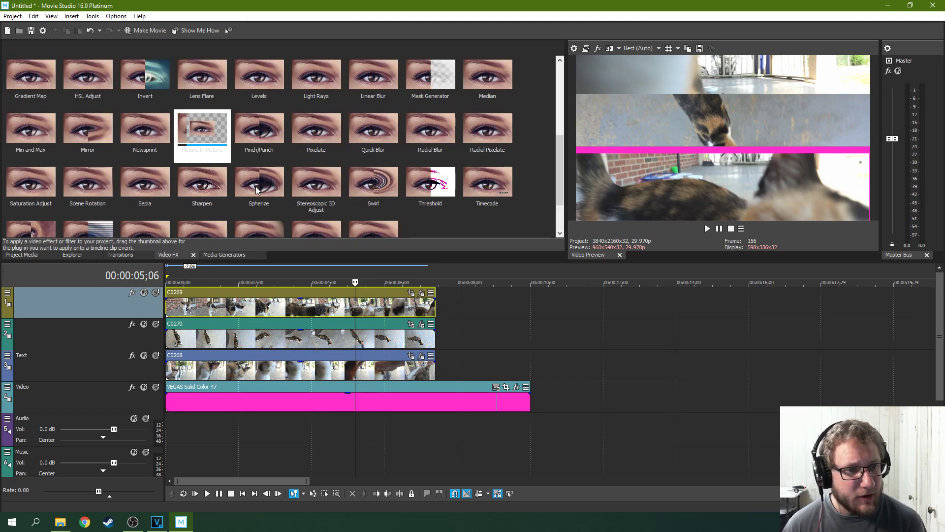
pyautogui.scroll(-1, 268, 170)
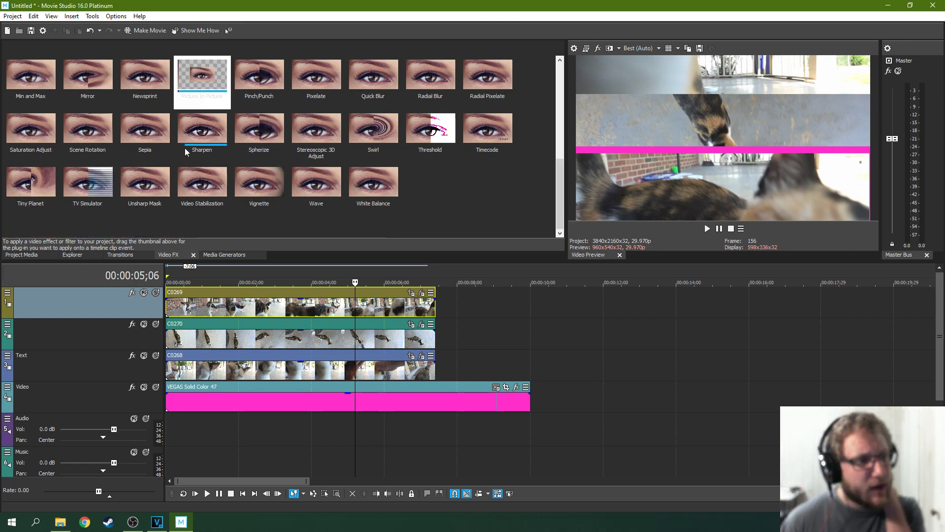
pyautogui.scroll(1, 177, 146)
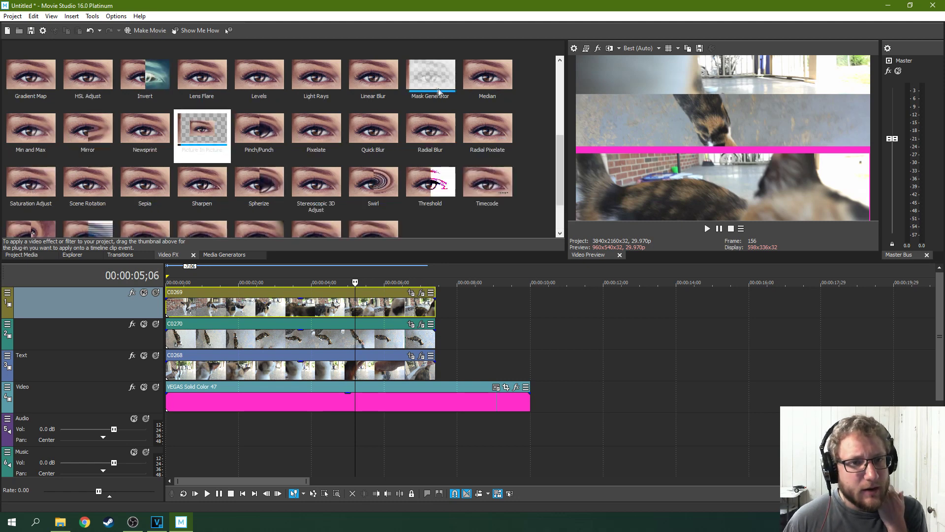
pyautogui.scroll(-1, 277, 146)
pyautogui.scroll(2, 207, 147)
pyautogui.scroll(1, 127, 146)
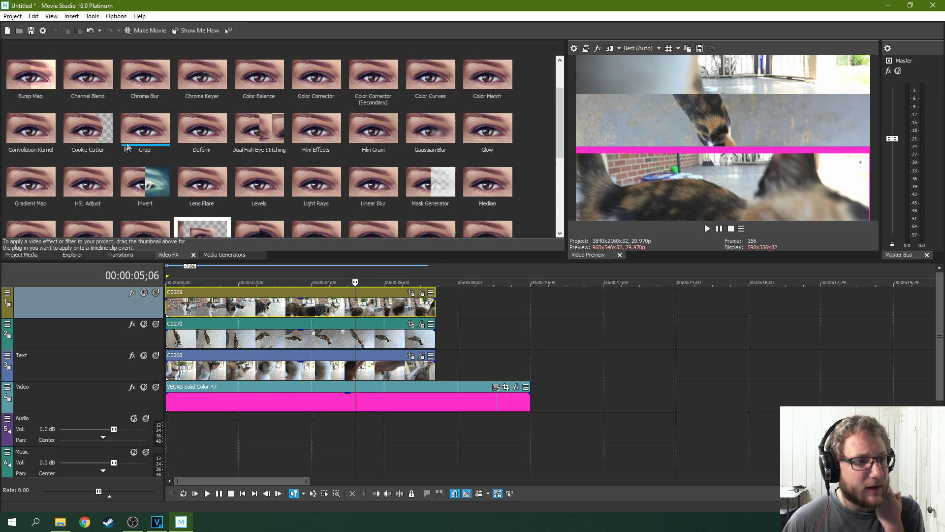
pyautogui.moveTo(98, 147); pyautogui.dragTo(83, 154)
# Apply Cookie Cutter to C0270 with a Circle shape and nudge its centre.
pyautogui.moveTo(261, 321); pyautogui.dragTo(270, 334)
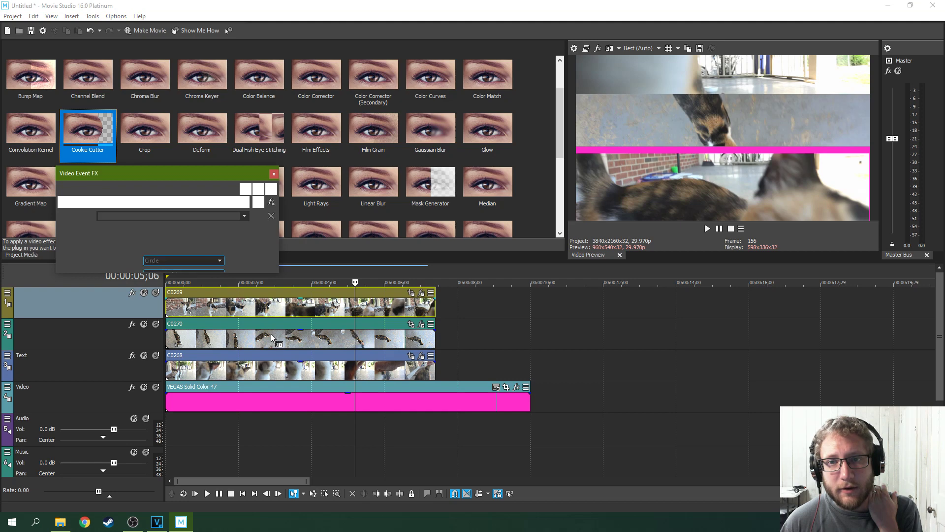
pyautogui.click(721, 140)
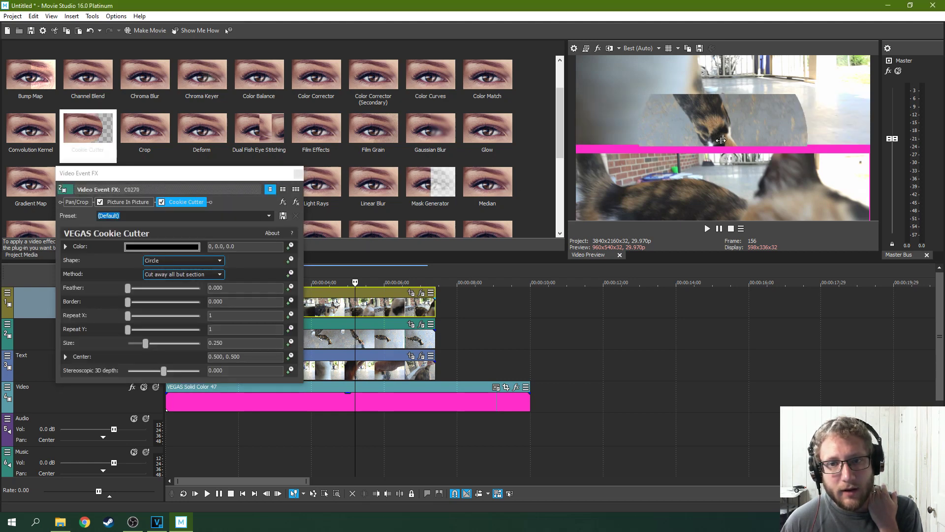
pyautogui.moveTo(722, 135)
pyautogui.mouseDown()
pyautogui.moveTo(743, 122)
pyautogui.moveTo(698, 107)
pyautogui.moveTo(780, 114)
pyautogui.moveTo(711, 122)
pyautogui.mouseUp()
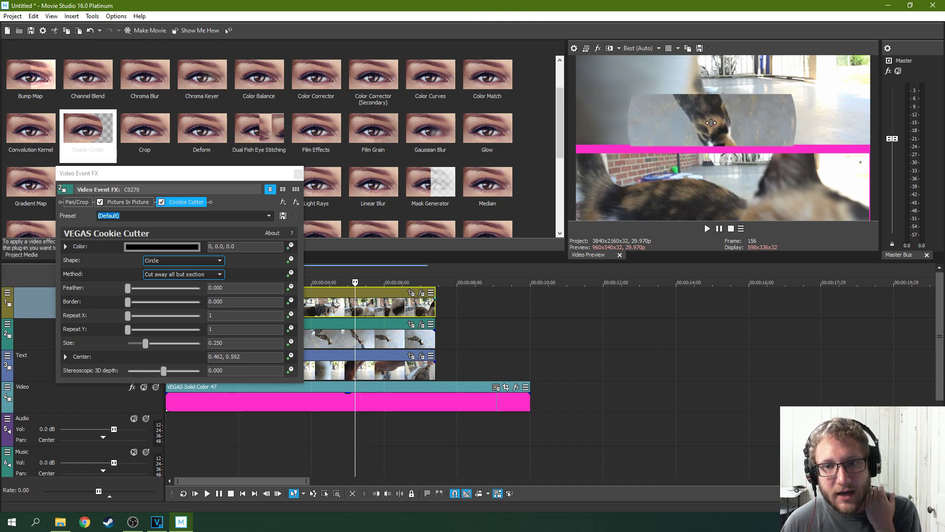
# Temporarily shift C0270 and C0269 later so C0268 can be previewed.
pyautogui.moveTo(368, 338)
pyautogui.mouseDown()
pyautogui.moveTo(636, 308)
pyautogui.moveTo(675, 343)
pyautogui.moveTo(395, 337)
pyautogui.mouseUp()
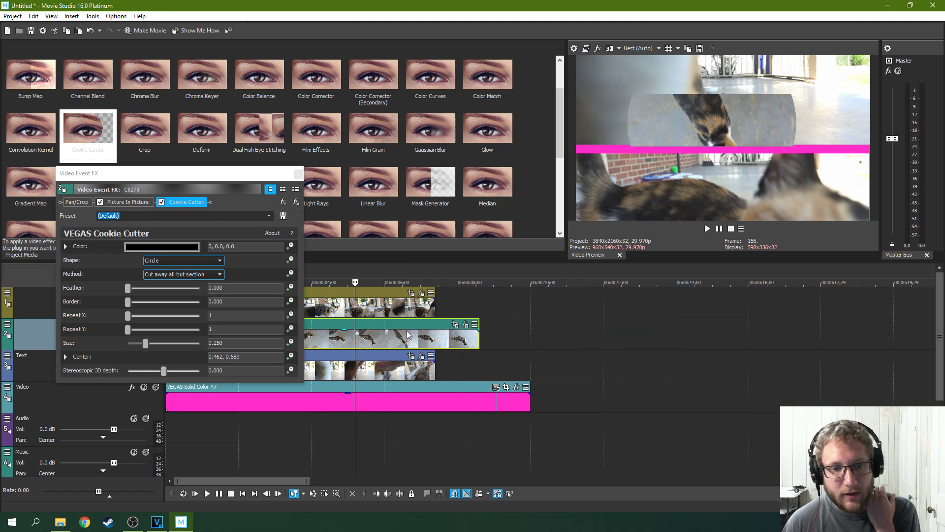
pyautogui.moveTo(385, 293)
pyautogui.mouseDown()
pyautogui.moveTo(706, 279)
pyautogui.moveTo(769, 294)
pyautogui.mouseUp()
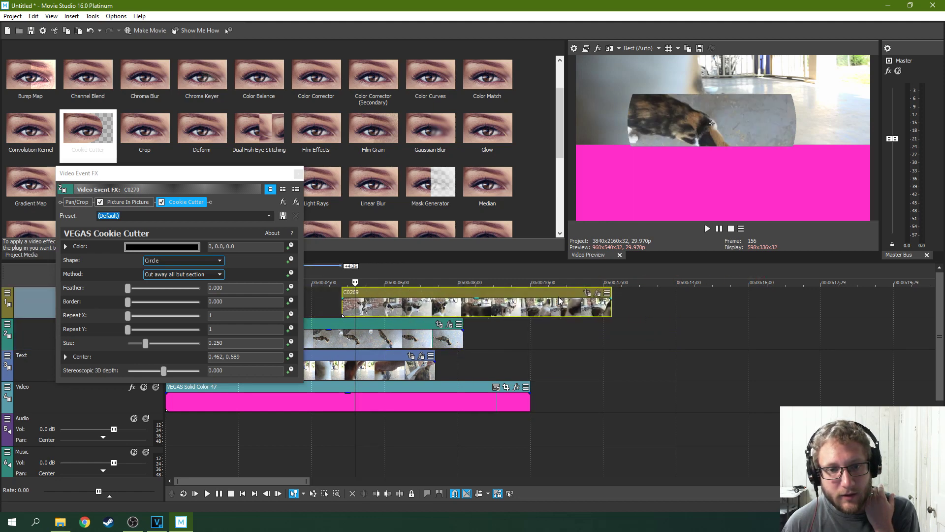
pyautogui.moveTo(398, 324); pyautogui.dragTo(385, 325)
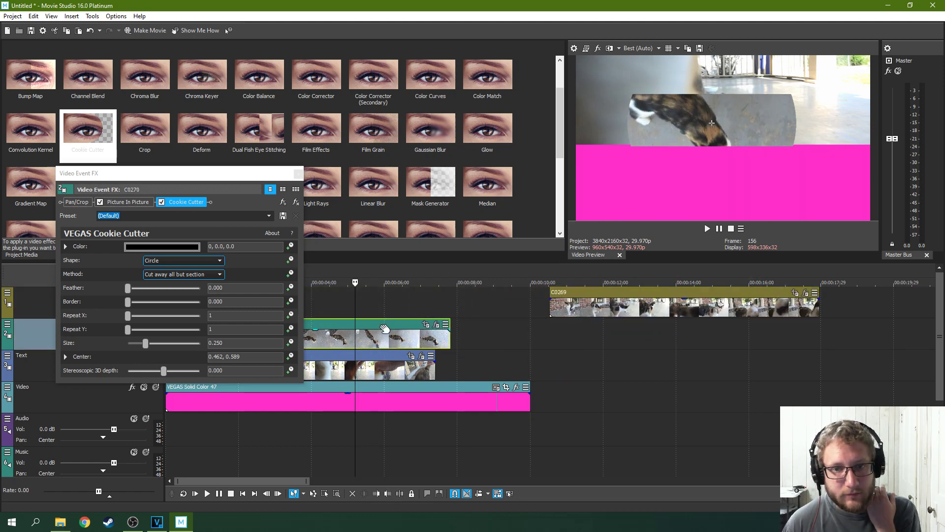
pyautogui.click(384, 353)
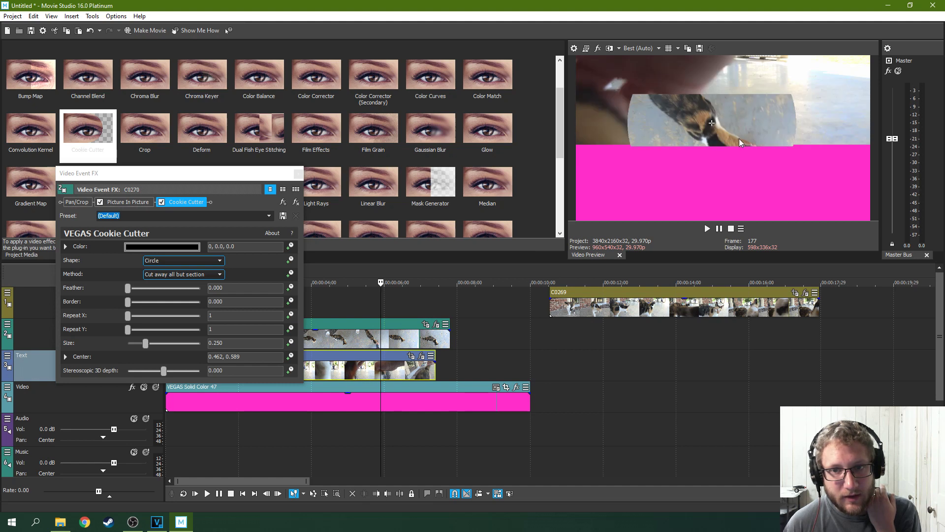
# Move the circle centre left to about 0.227, 0.557 and return C0269 to the start.
pyautogui.moveTo(713, 124)
pyautogui.mouseDown()
pyautogui.moveTo(722, 84)
pyautogui.moveTo(707, 125)
pyautogui.moveTo(800, 128)
pyautogui.moveTo(699, 140)
pyautogui.moveTo(644, 132)
pyautogui.mouseUp()
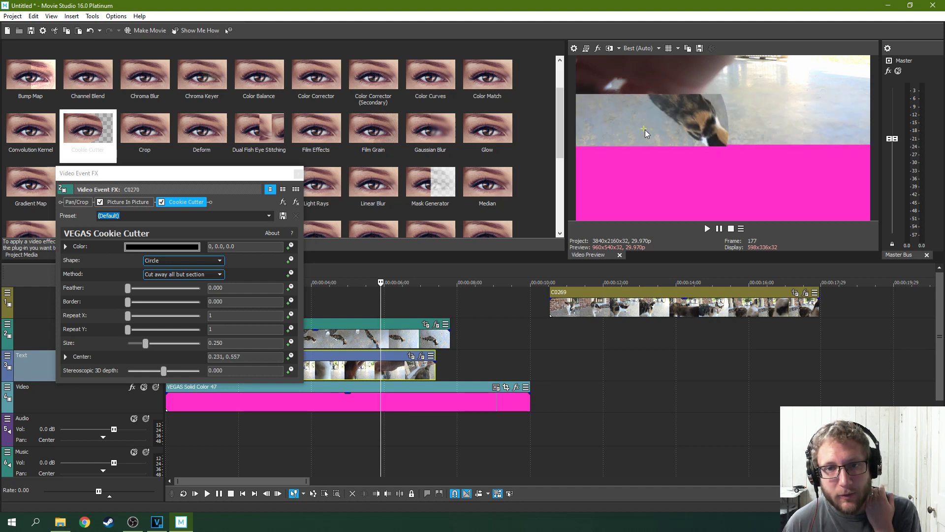
pyautogui.moveTo(684, 298); pyautogui.dragTo(335, 303)
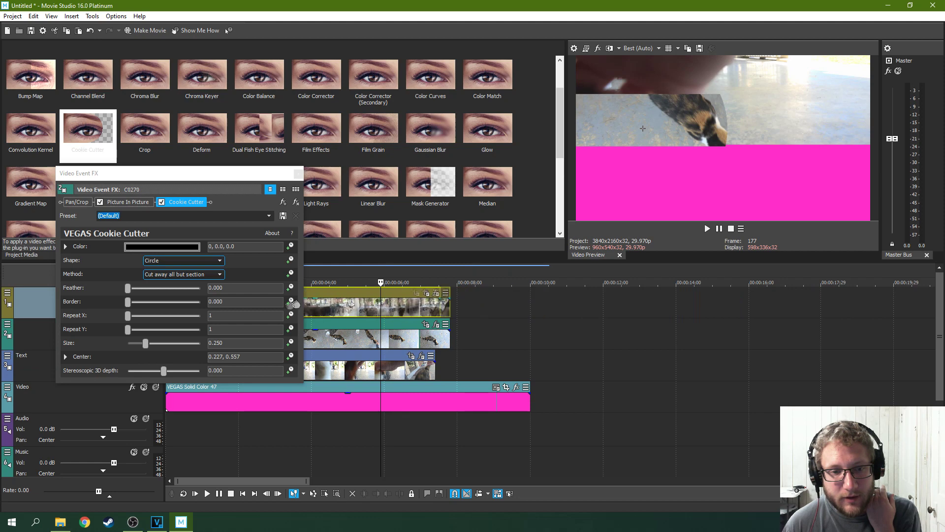
pyautogui.click(354, 327)
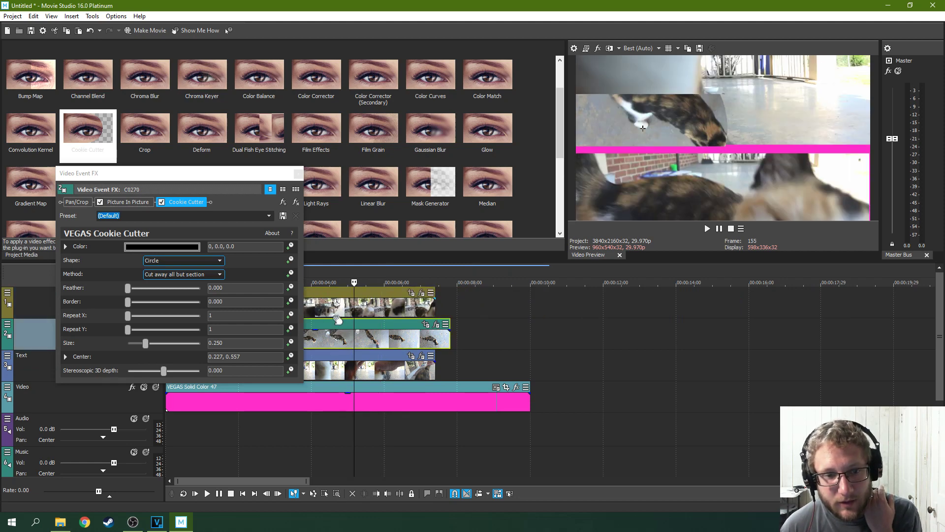
pyautogui.click(332, 311)
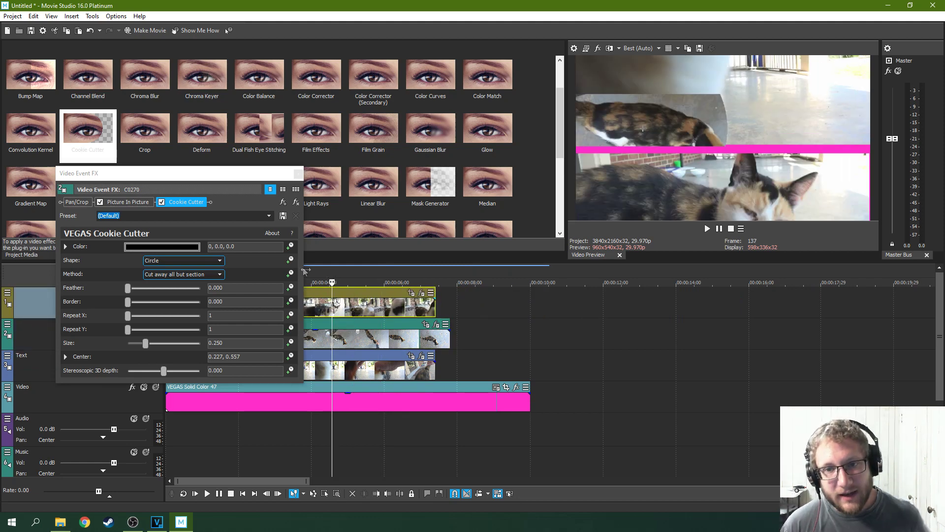
pyautogui.moveTo(248, 177); pyautogui.dragTo(645, 237)
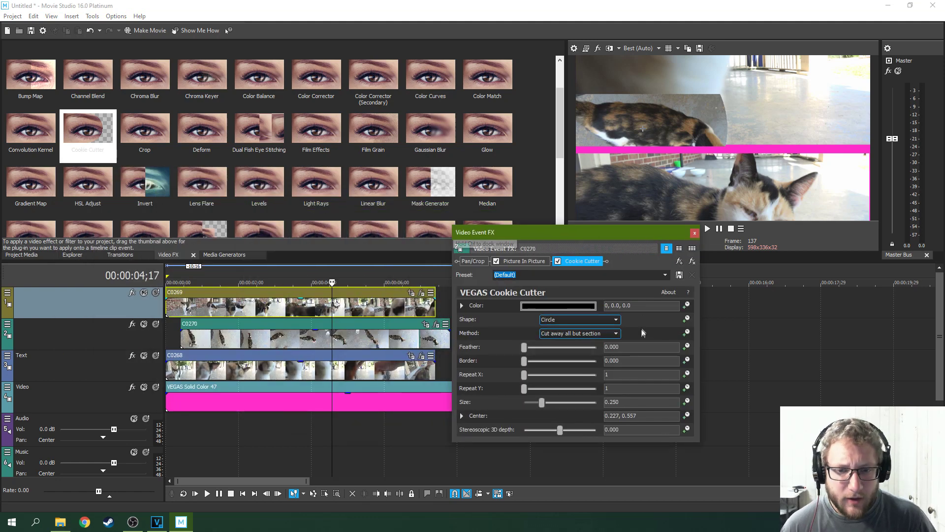
# Keep Method as 'Cut away all but section' and set the circle's Border to 0.041.
pyautogui.click(616, 334)
pyautogui.click(621, 336)
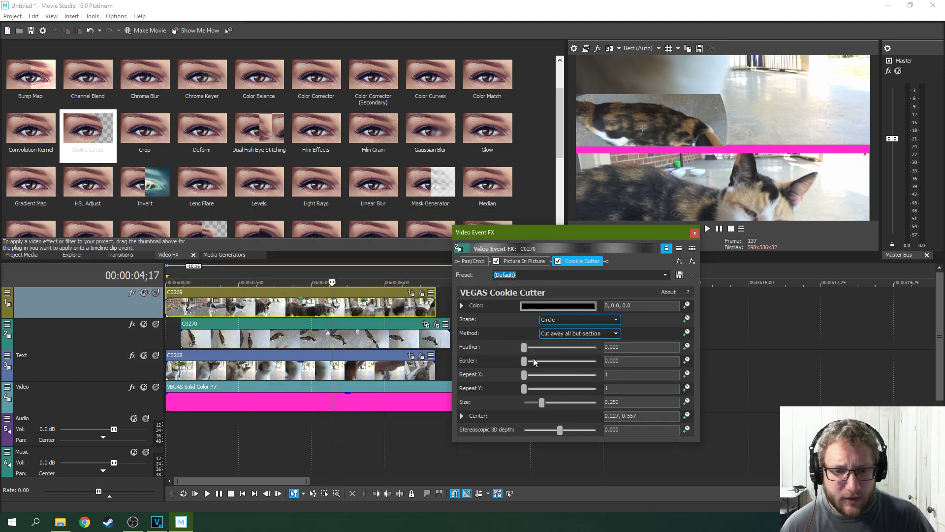
pyautogui.moveTo(524, 362); pyautogui.dragTo(527, 362)
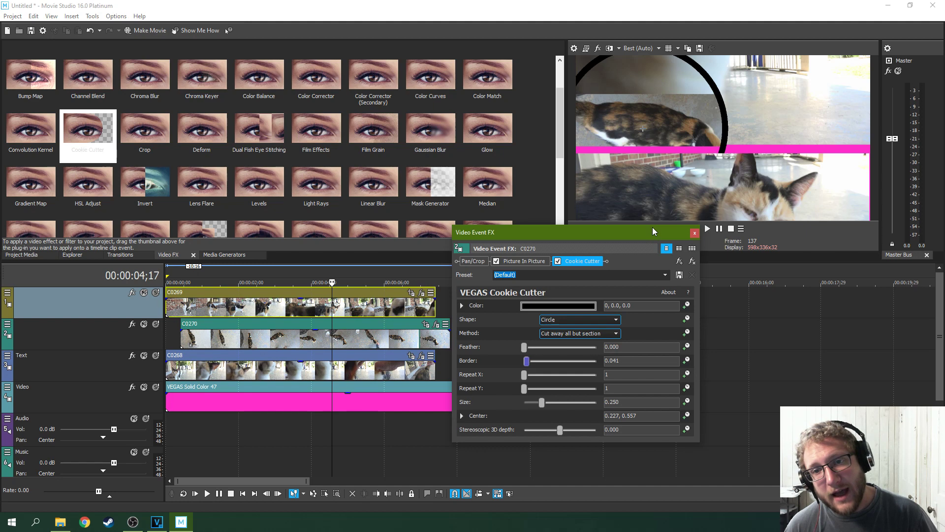
pyautogui.moveTo(639, 226)
pyautogui.mouseDown()
pyautogui.moveTo(568, 218)
pyautogui.moveTo(537, 226)
pyautogui.mouseUp()
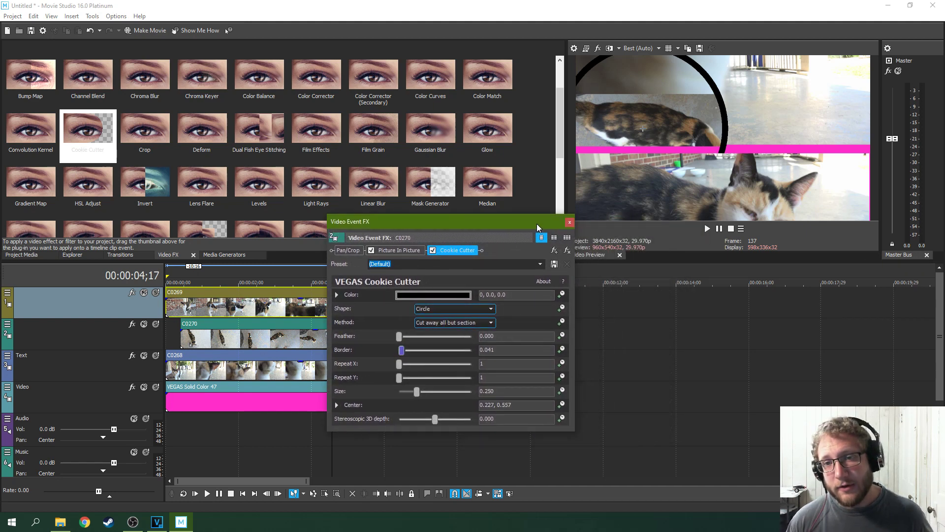